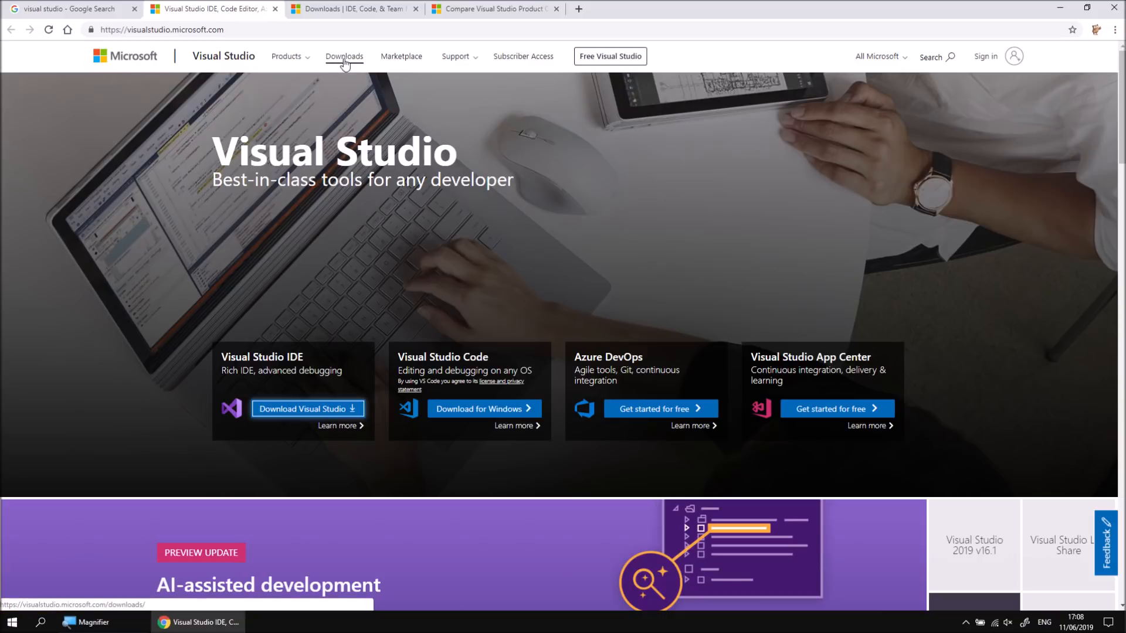
- Review the comparison of Visual Studio 2019 editions and return to the Visual Studio downloads page
{"action": "left_click", "coordinate": [349, 10]}
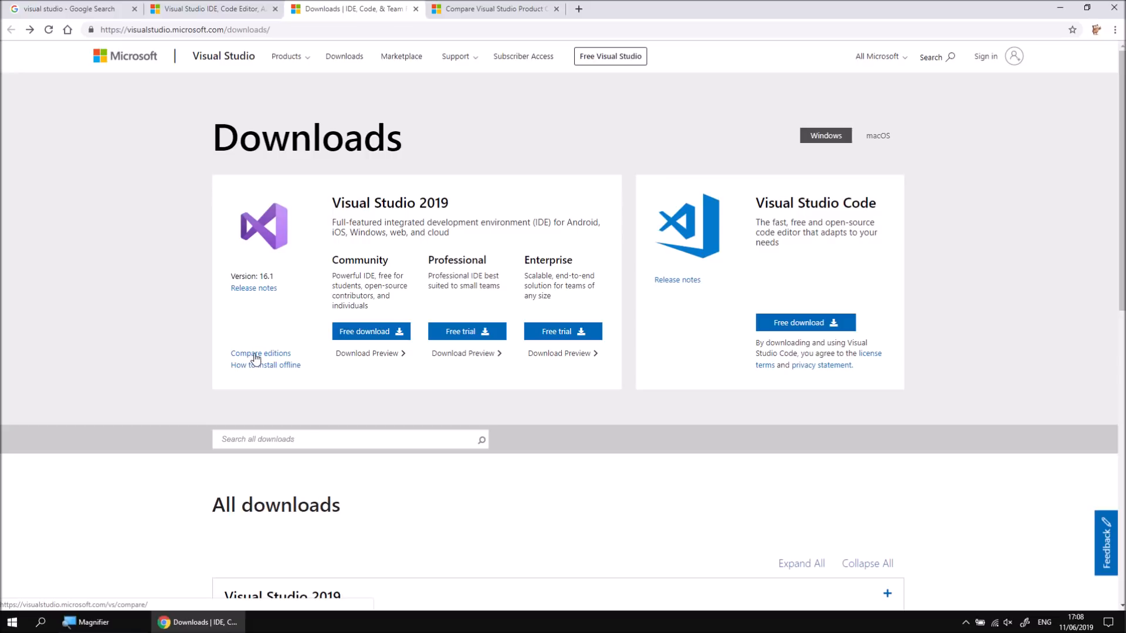
{"action": "left_click", "coordinate": [485, 8]}
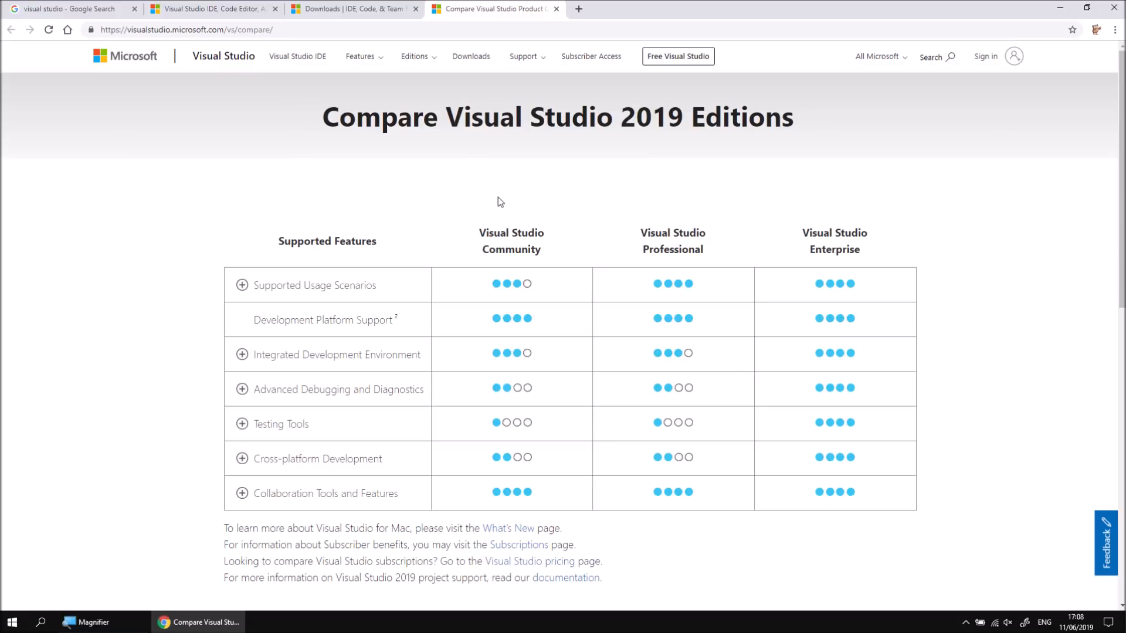
{"action": "left_click", "coordinate": [348, 9]}
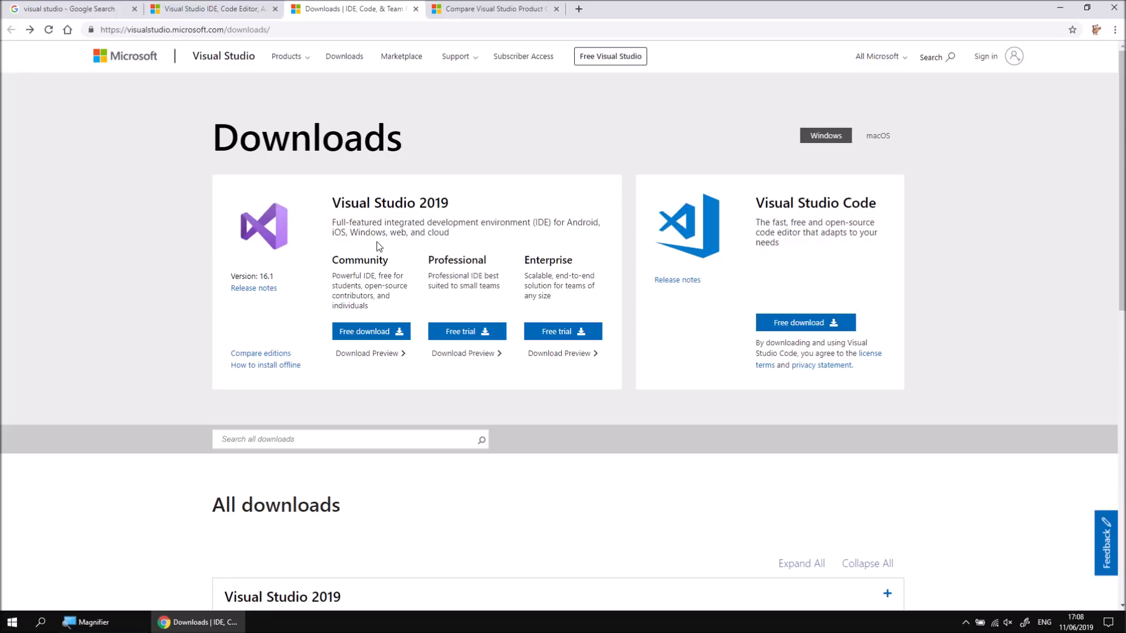
- Download Visual Studio Community 2019 and run its installer, allowing it to change the device and continuing past the privacy and licence notice
{"action": "left_click", "coordinate": [389, 334]}
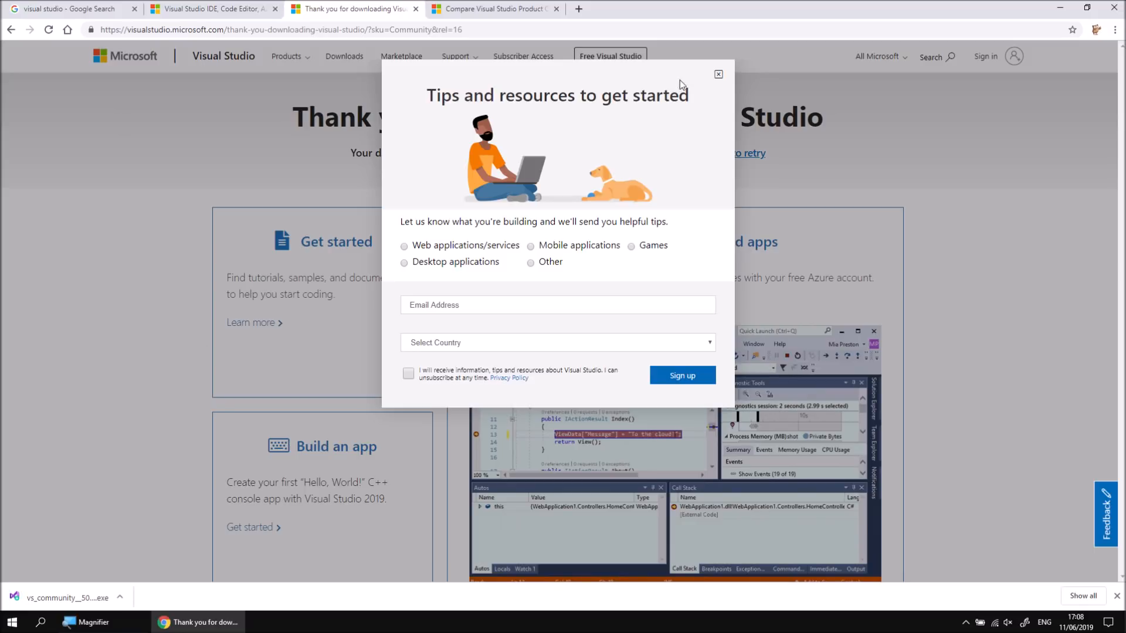
{"action": "left_click", "coordinate": [718, 74]}
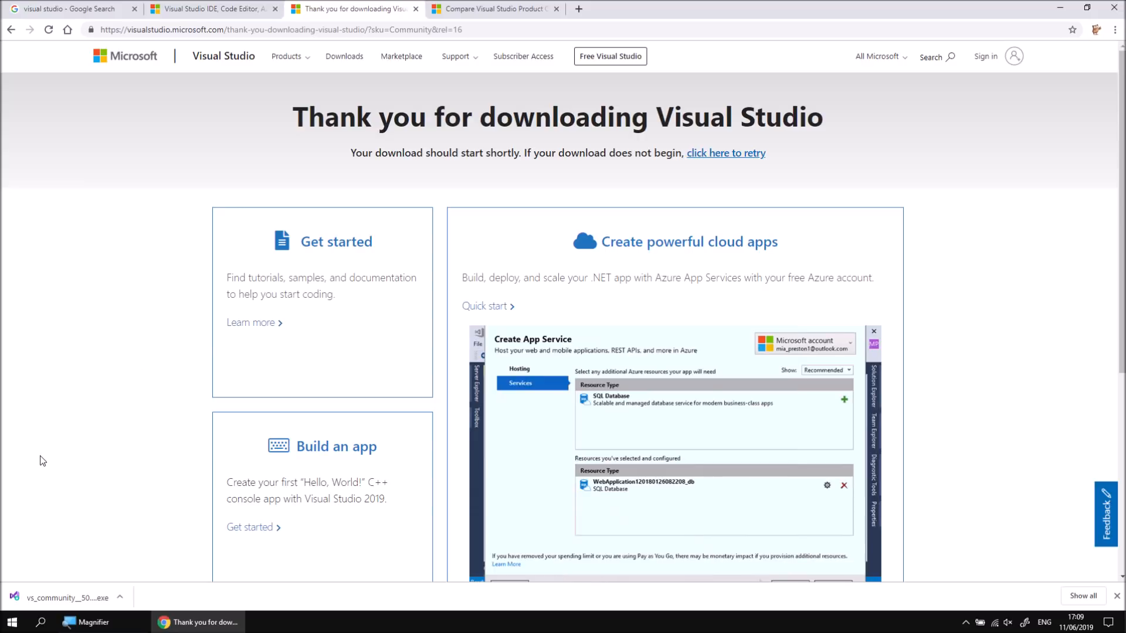
{"action": "left_click", "coordinate": [43, 594]}
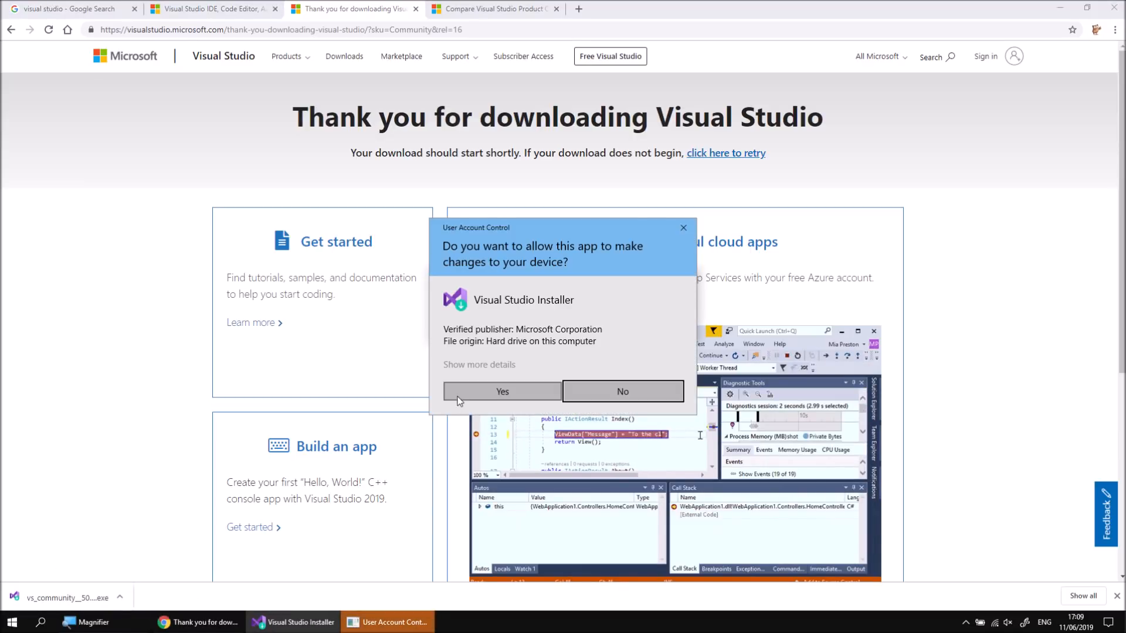
{"action": "left_click", "coordinate": [491, 391]}
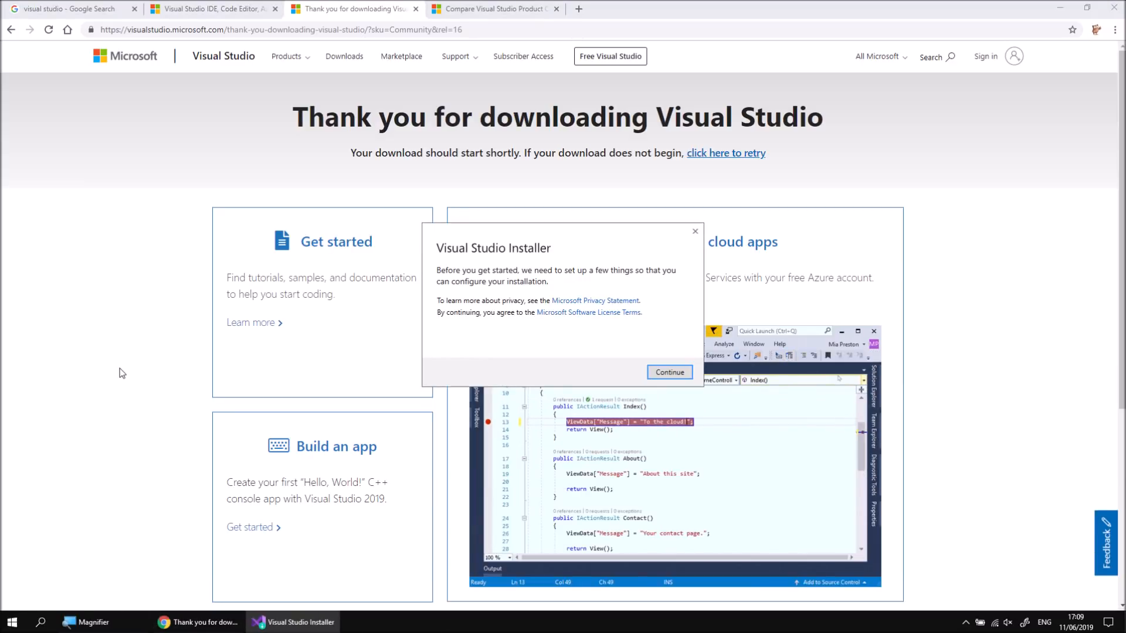
{"action": "left_click", "coordinate": [669, 372]}
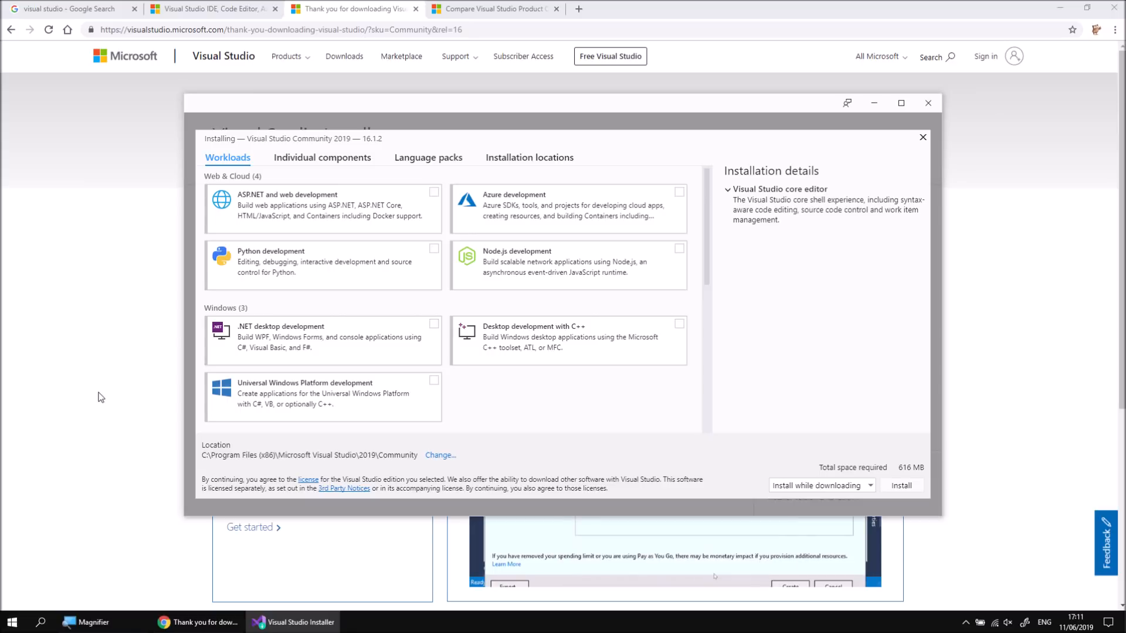
- Look through the individual components offered for Visual Studio Community 2019 and return to the workloads
{"action": "left_click", "coordinate": [303, 162]}
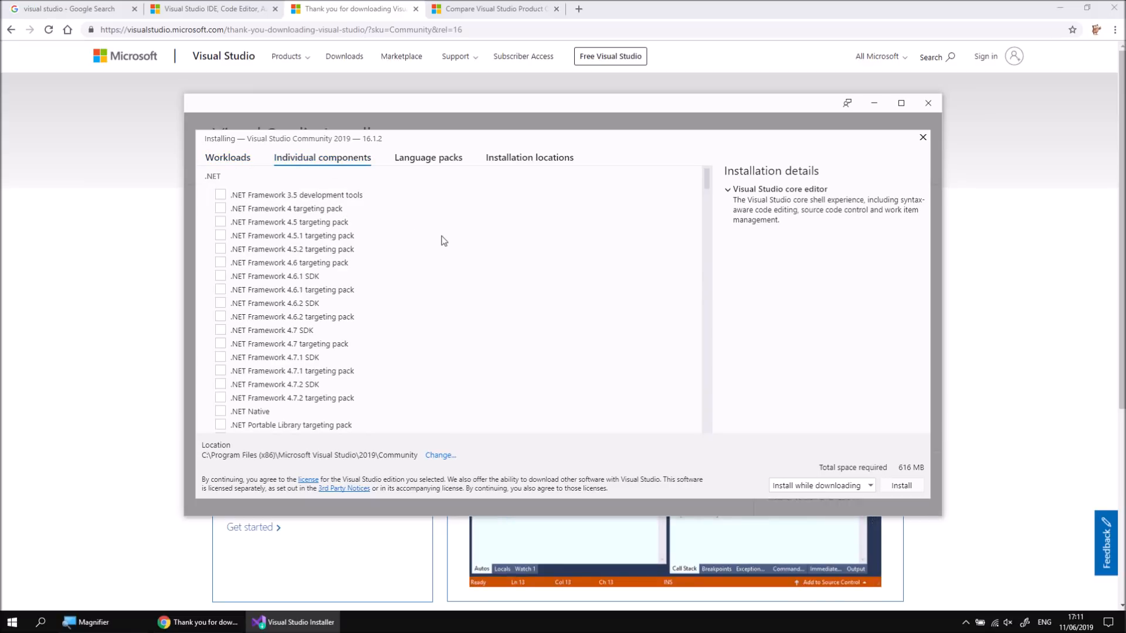
{"action": "mouse_move", "coordinate": [708, 184]}
{"action": "left_mouse_down"}
{"action": "mouse_move", "coordinate": [712, 431]}
{"action": "mouse_move", "coordinate": [710, 179]}
{"action": "left_mouse_up"}
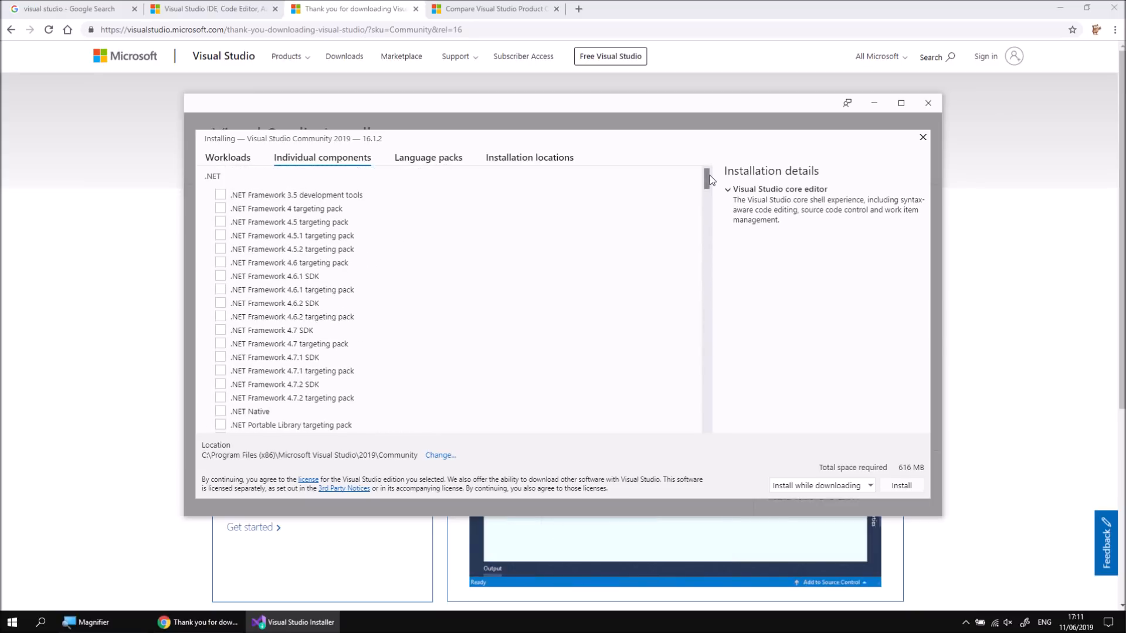
{"action": "left_click", "coordinate": [227, 158]}
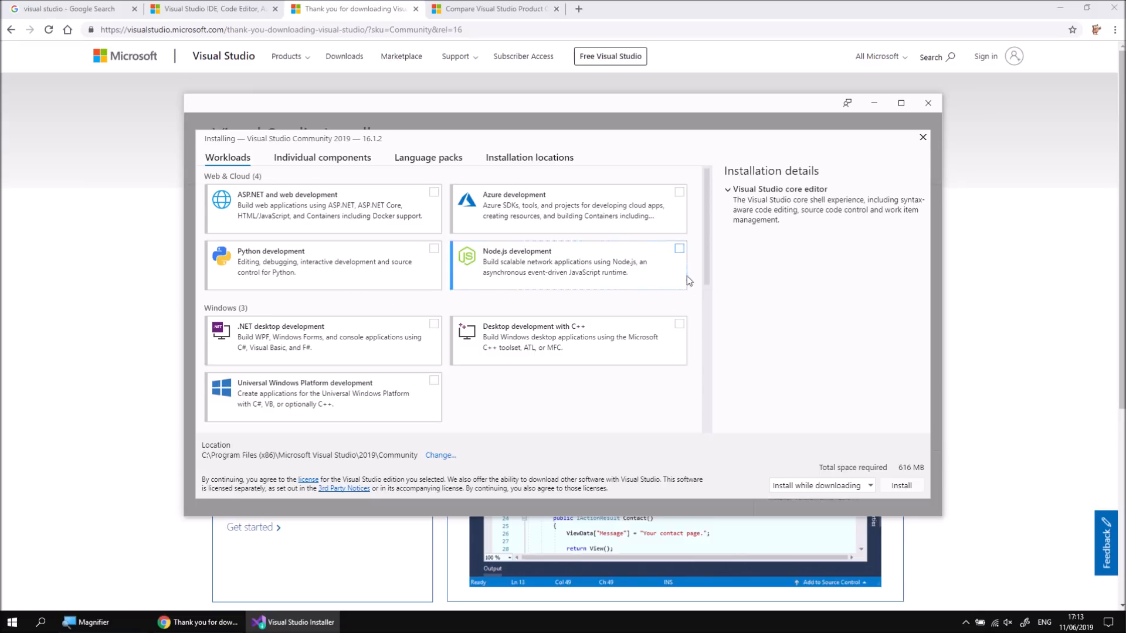
- Select the Data storage and processing workload and exclude its optional Azure Data Lake and Stream Analytics Tools
{"action": "left_click_drag", "start_coordinate": [706, 182], "coordinate": [715, 336]}
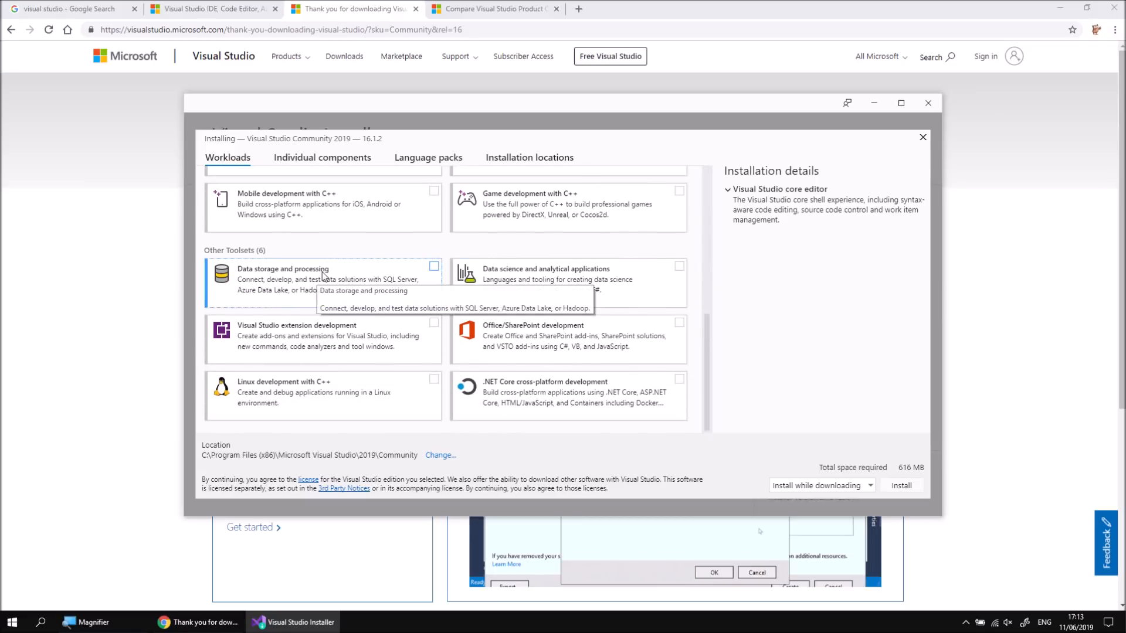
{"action": "left_click", "coordinate": [434, 267]}
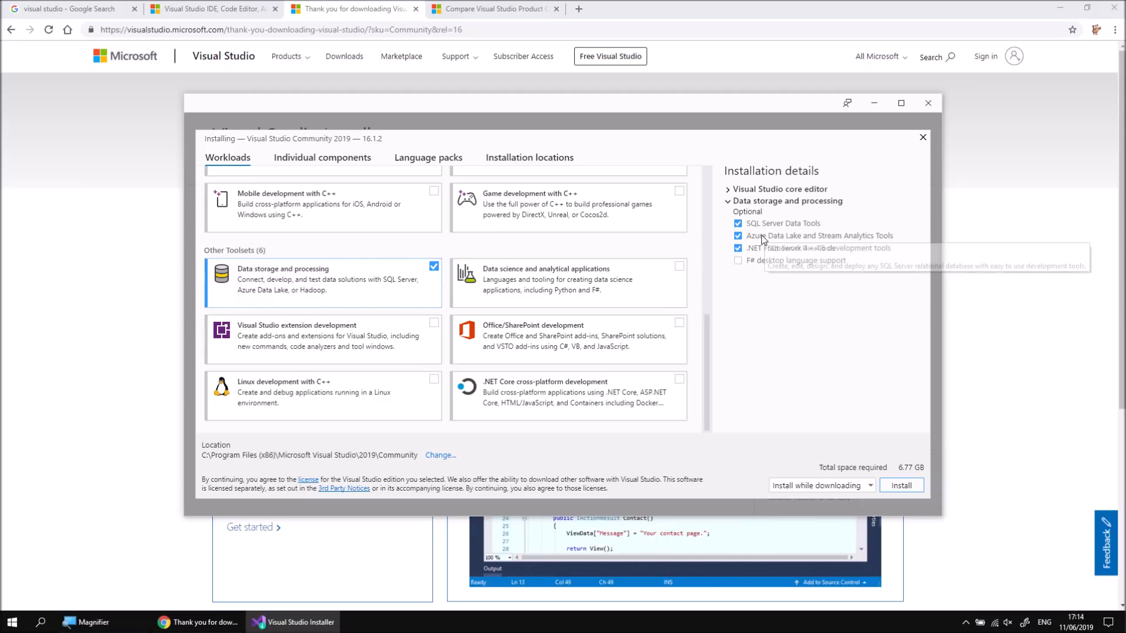
{"action": "mouse_move", "coordinate": [756, 231]}
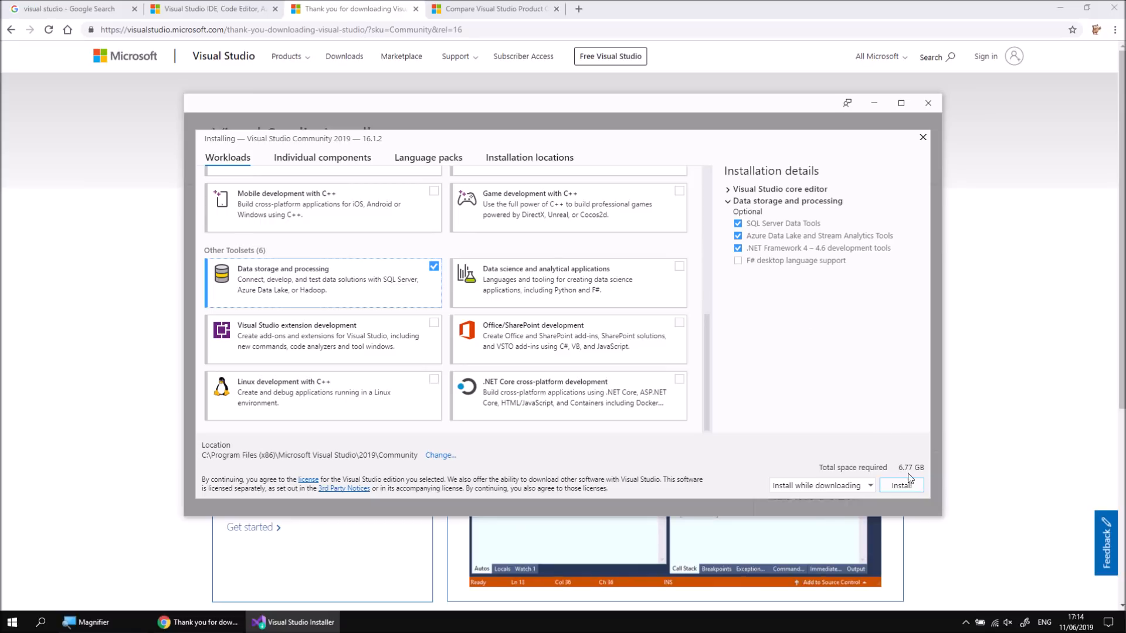
{"action": "left_click", "coordinate": [738, 236]}
{"action": "left_click", "coordinate": [738, 236]}
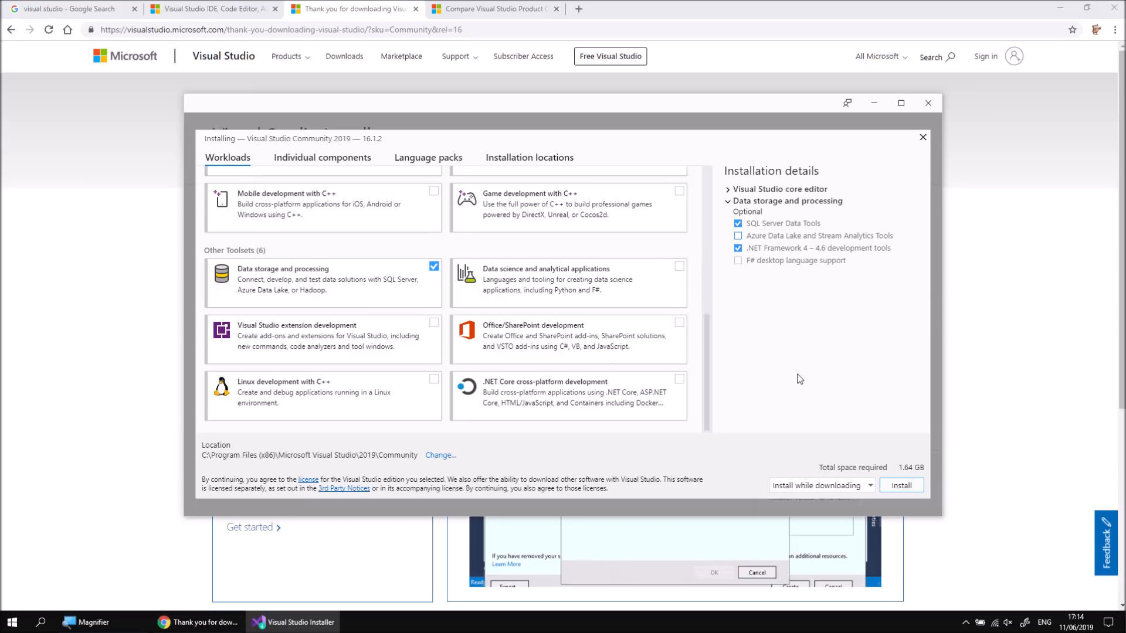
- Review the language packs and installation locations, and choose Install while downloading as the installation mode
{"action": "left_click", "coordinate": [427, 162]}
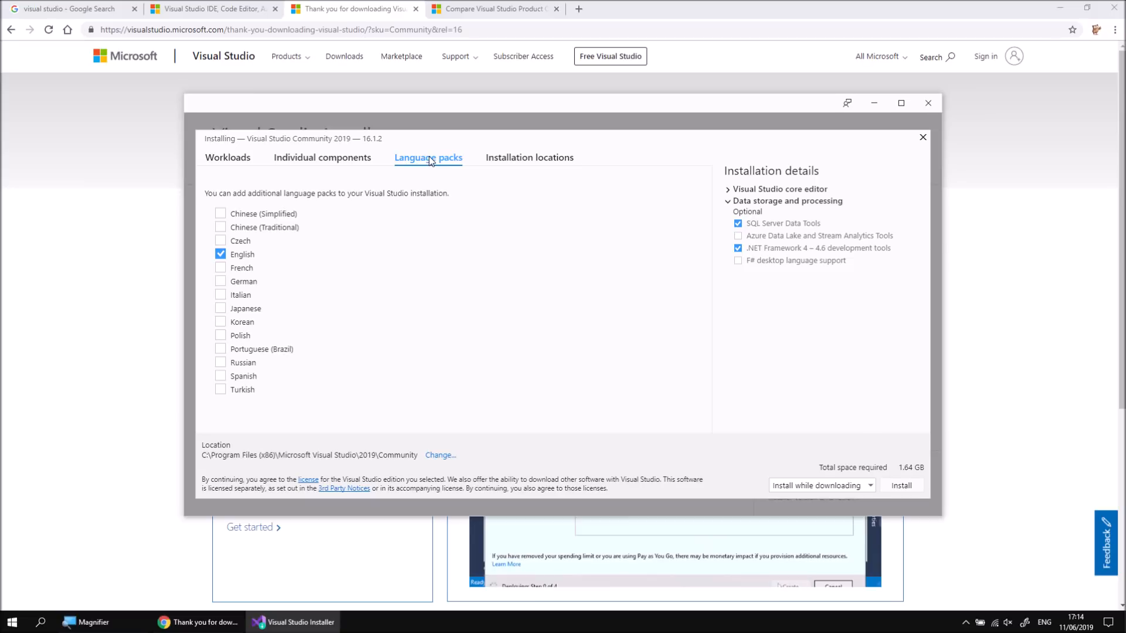
{"action": "left_click", "coordinate": [512, 159]}
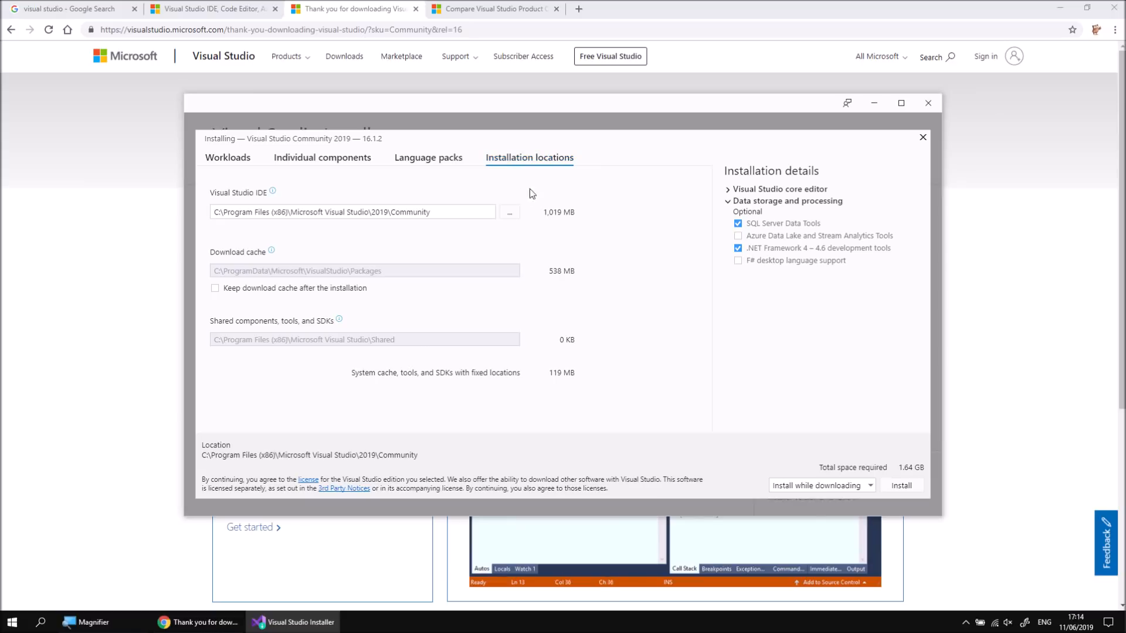
{"action": "left_click", "coordinate": [870, 486]}
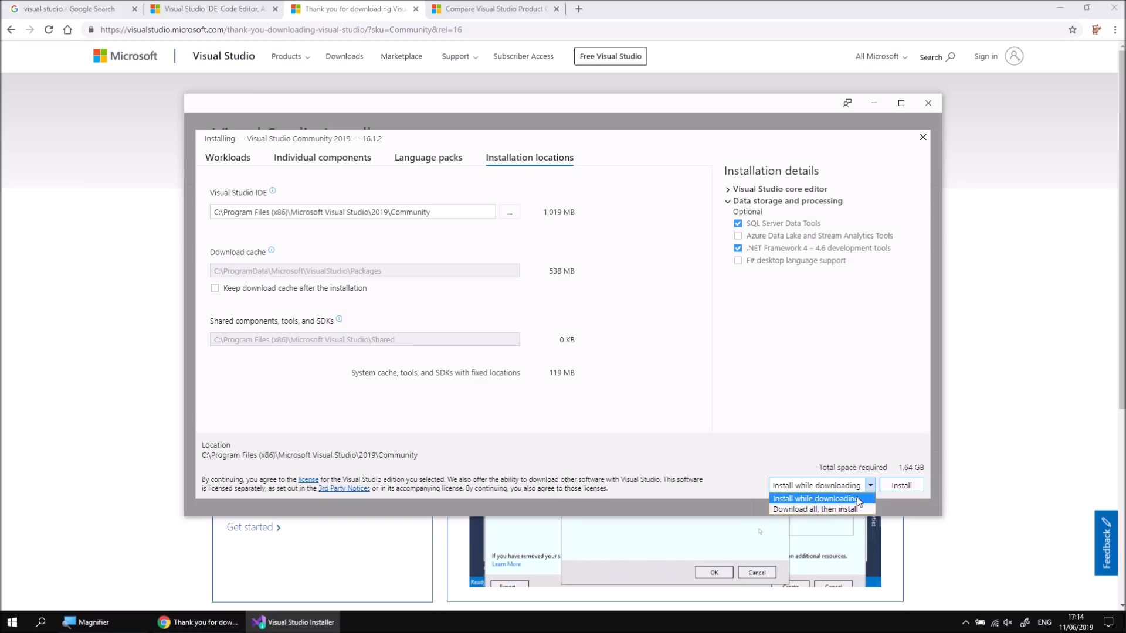
{"action": "left_click", "coordinate": [858, 500]}
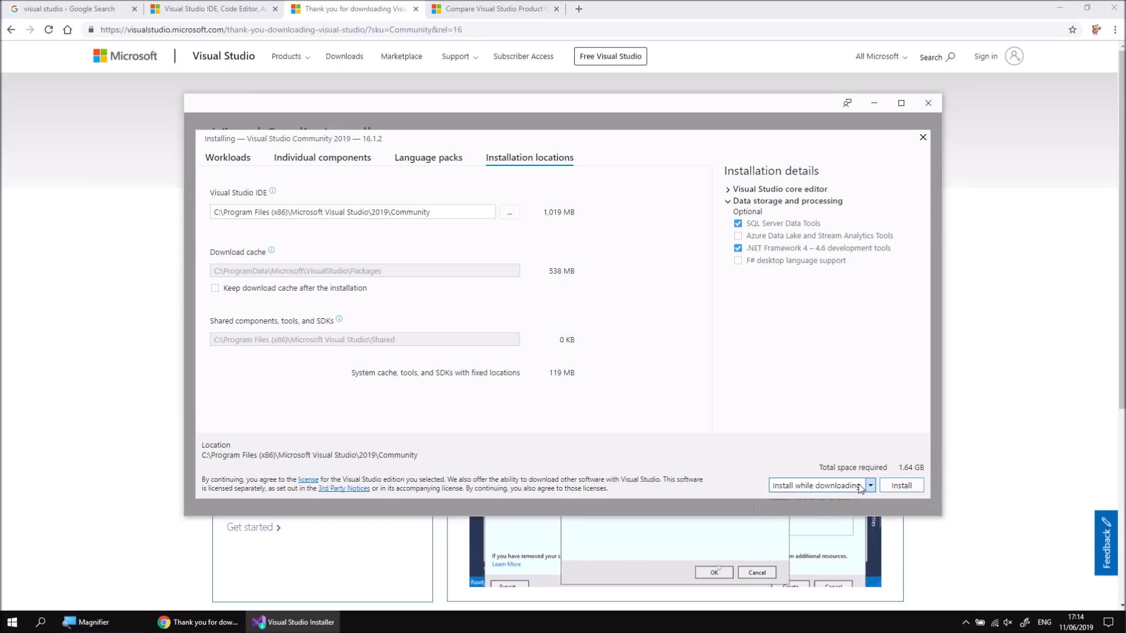
- Start the installation, decline the survey for now, and turn off starting Visual Studio after installation
{"action": "left_click", "coordinate": [899, 486]}
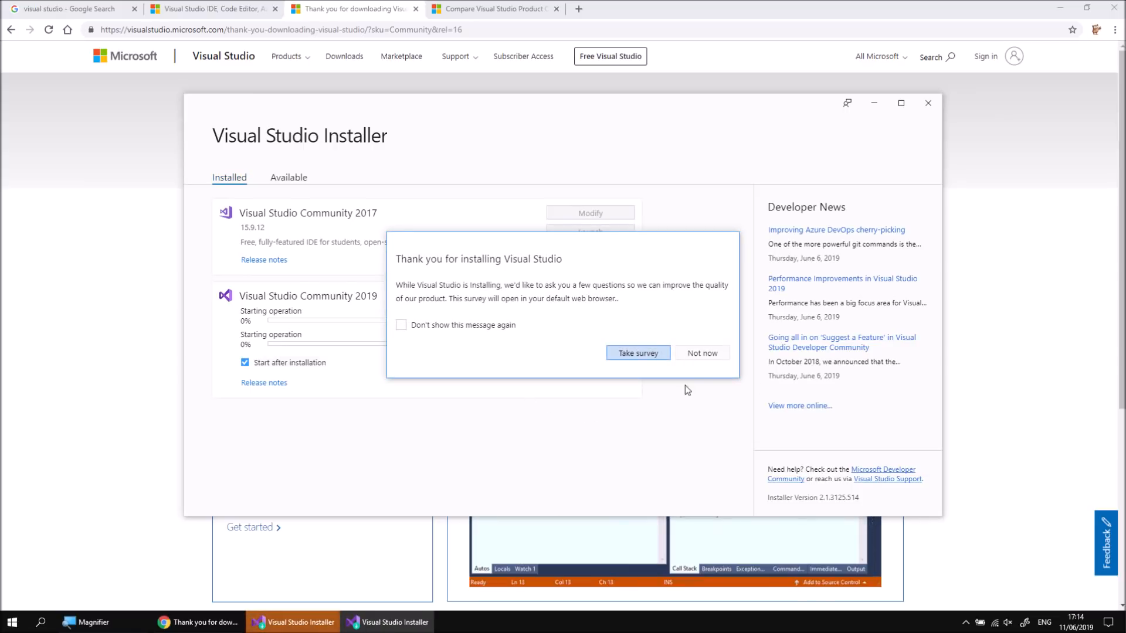
{"action": "left_click", "coordinate": [702, 353]}
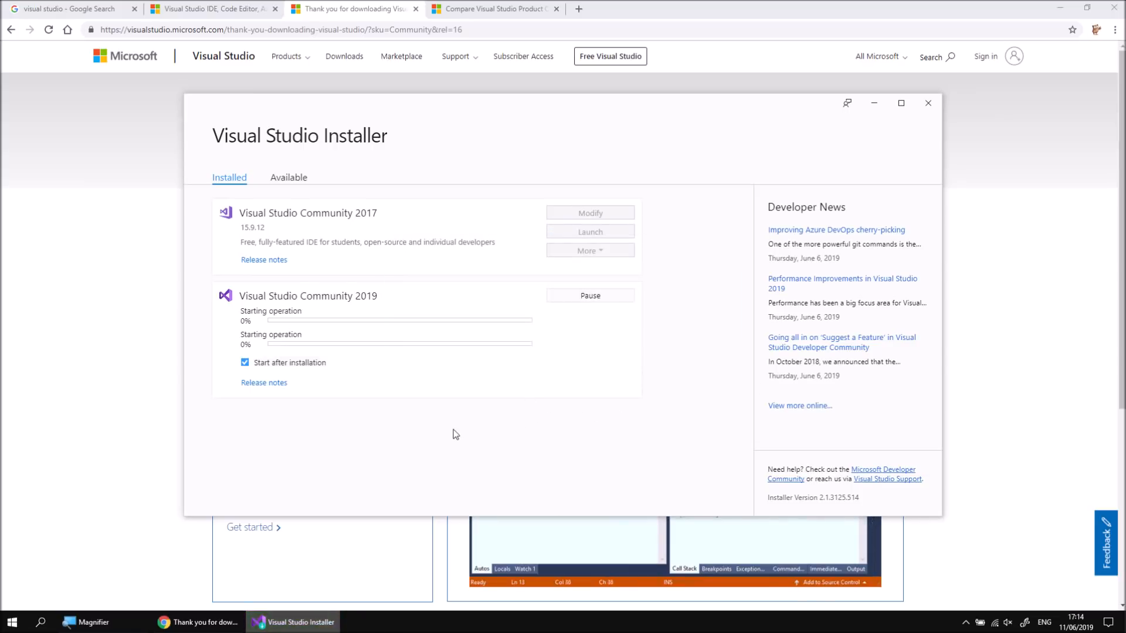
{"action": "left_click", "coordinate": [245, 363]}
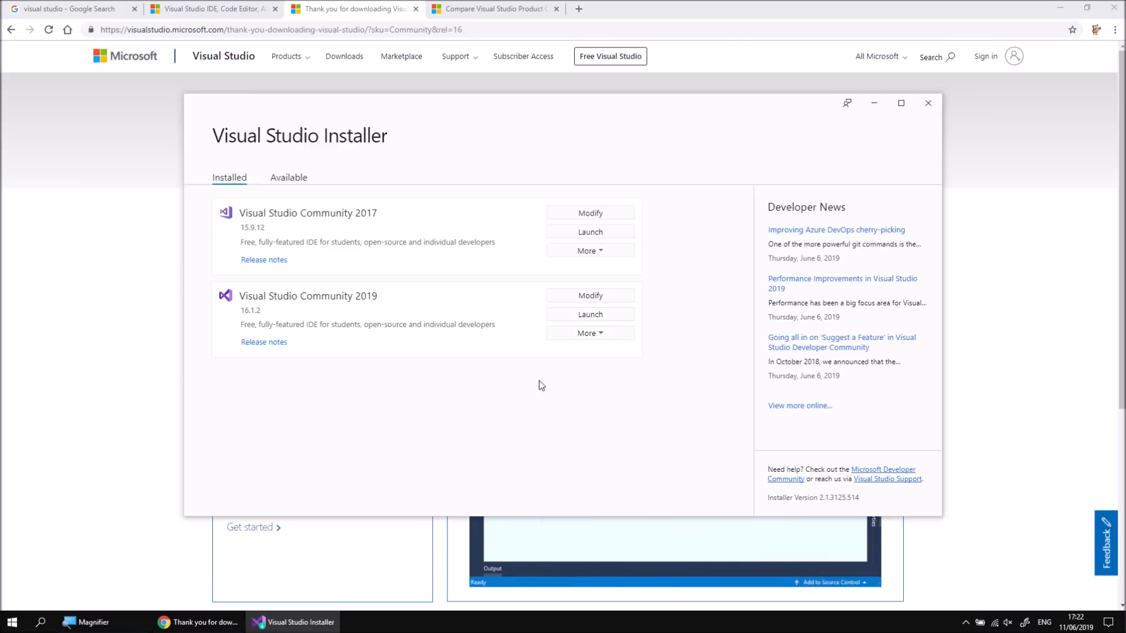
- View the additional management options for Visual Studio Community 2019, then close the installer
{"action": "left_click", "coordinate": [601, 334]}
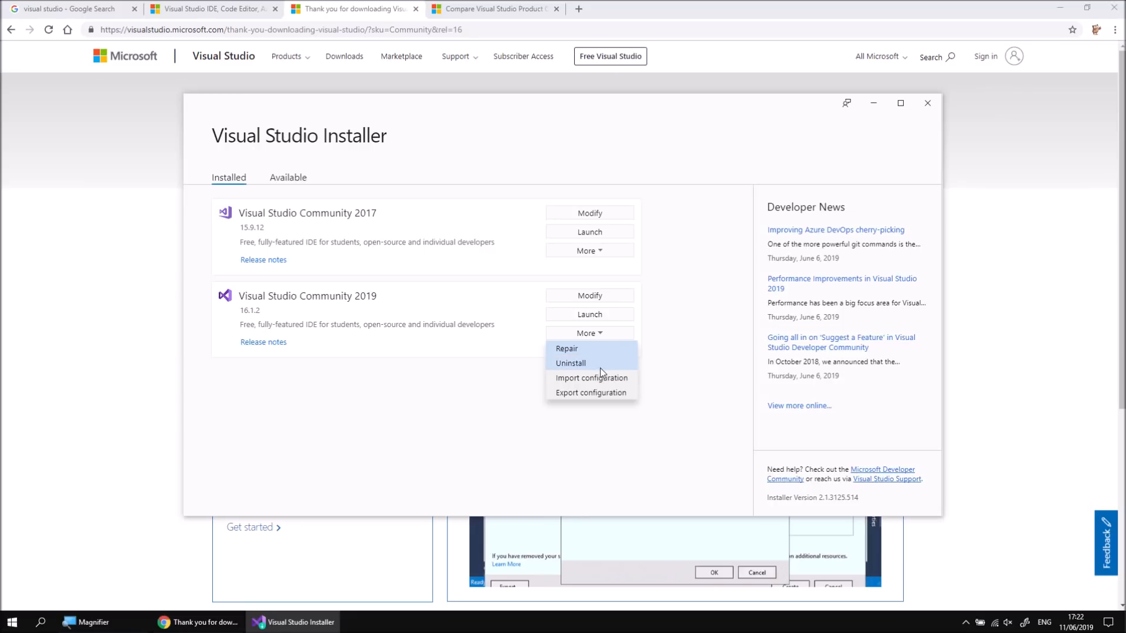
{"action": "left_click", "coordinate": [476, 410]}
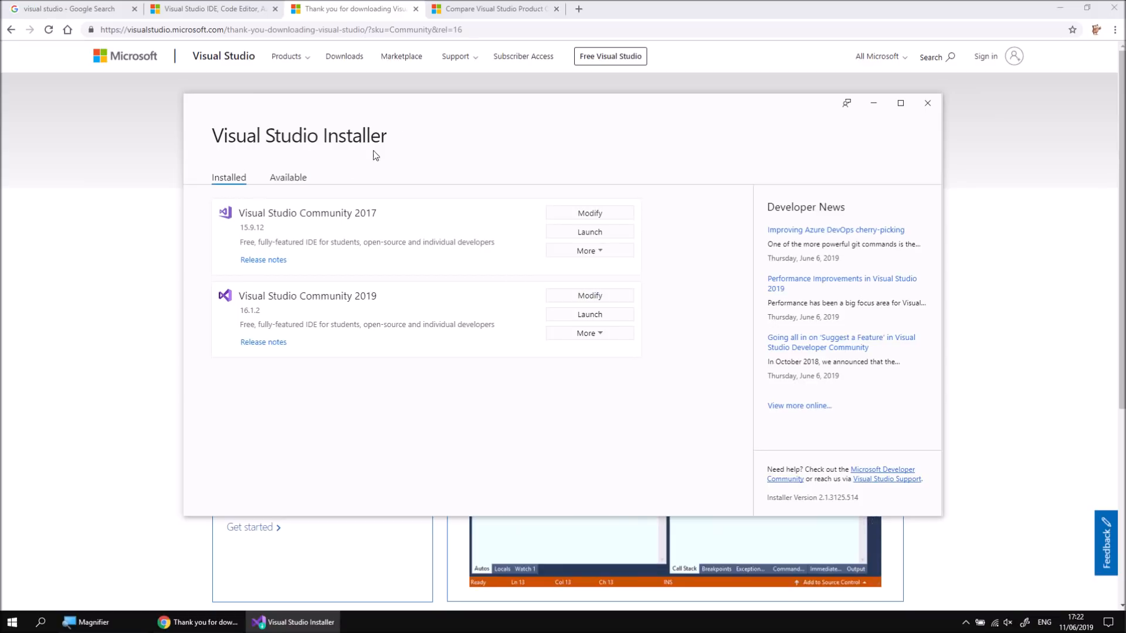
{"action": "left_click", "coordinate": [927, 104]}
- Reopen Visual Studio Installer from the Windows app list, allow it to make changes, view the installed products and close it
{"action": "left_click", "coordinate": [13, 622]}
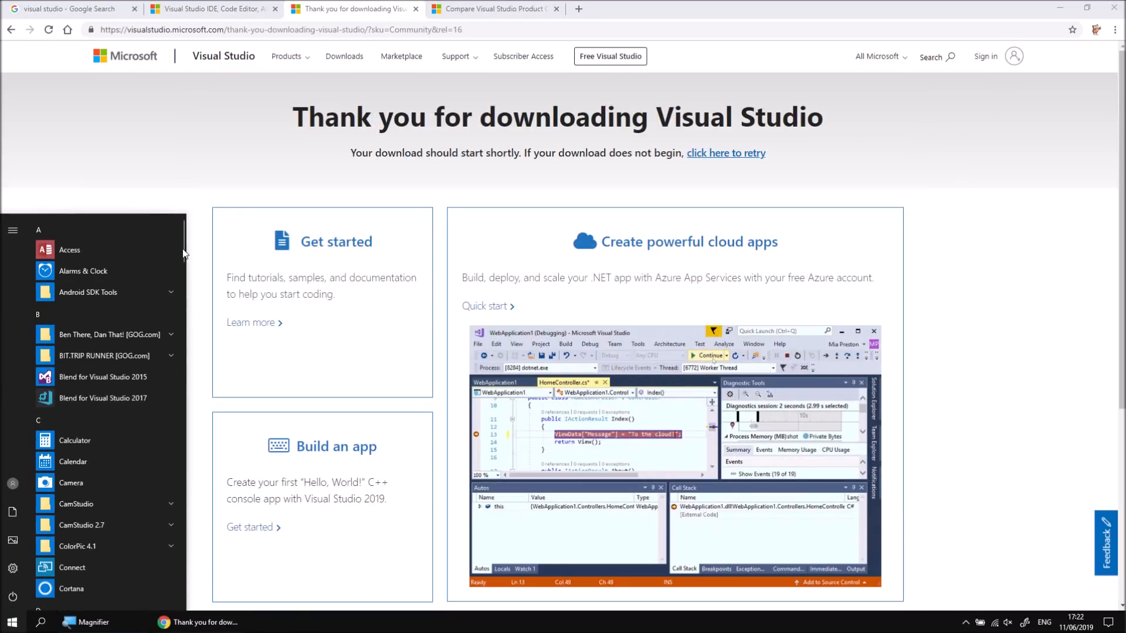
{"action": "left_click_drag", "start_coordinate": [182, 244], "coordinate": [177, 553]}
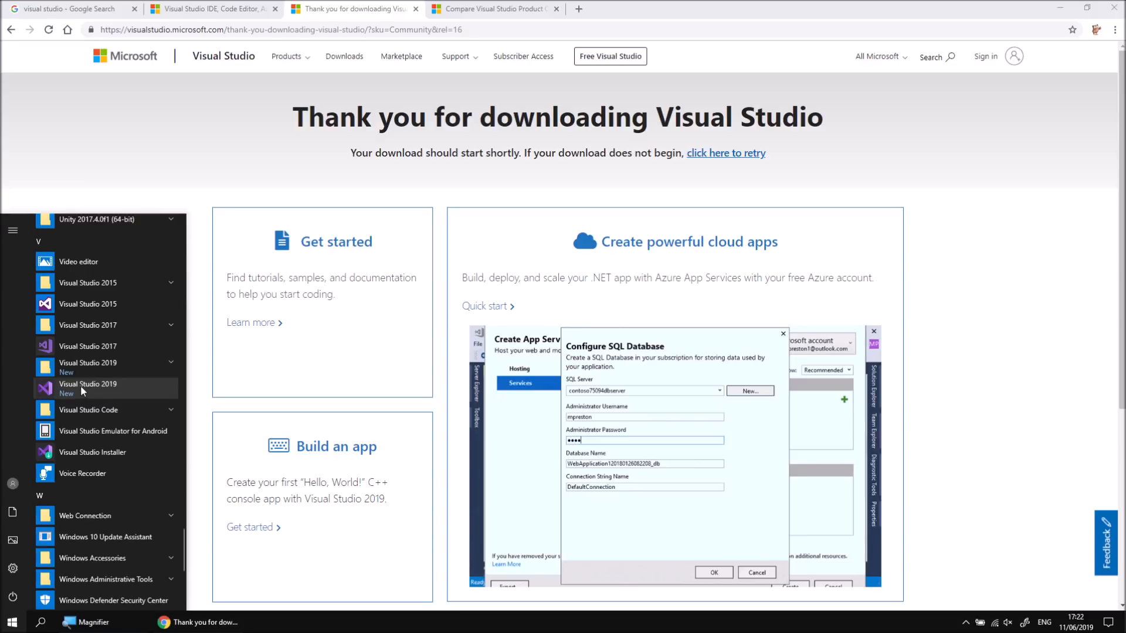
{"action": "left_click", "coordinate": [107, 452]}
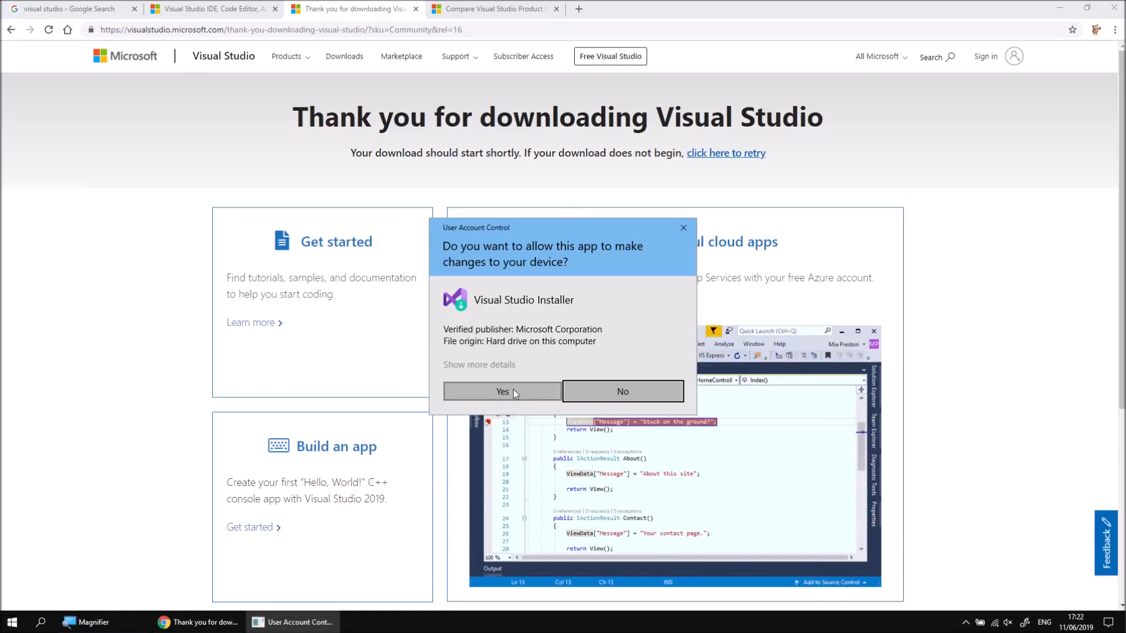
{"action": "left_click", "coordinate": [513, 391]}
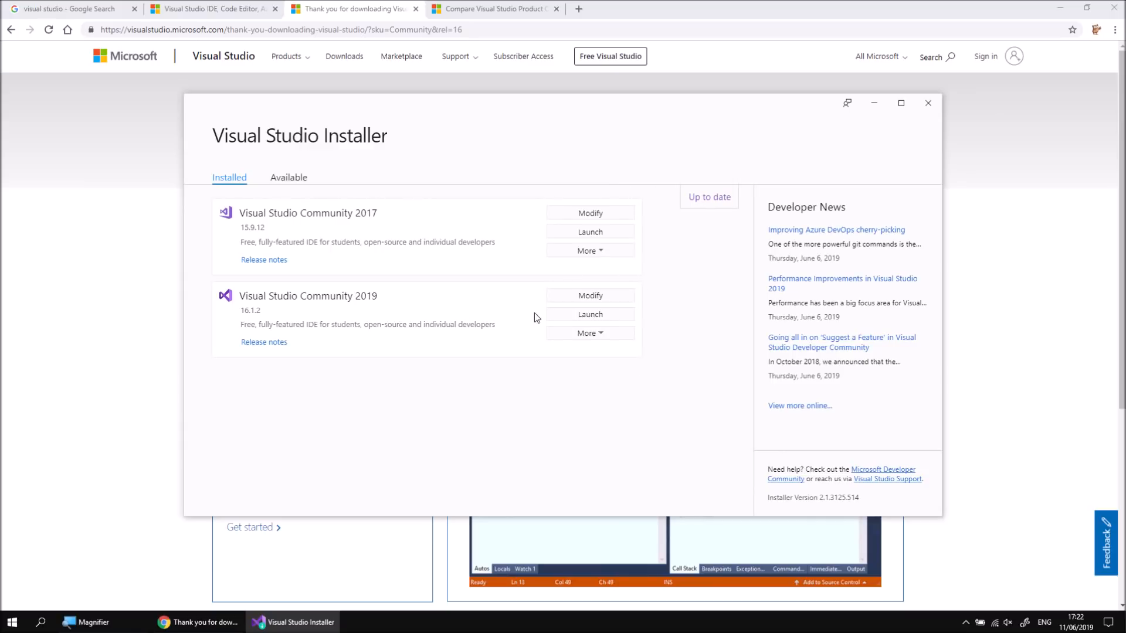
{"action": "left_click", "coordinate": [929, 103]}
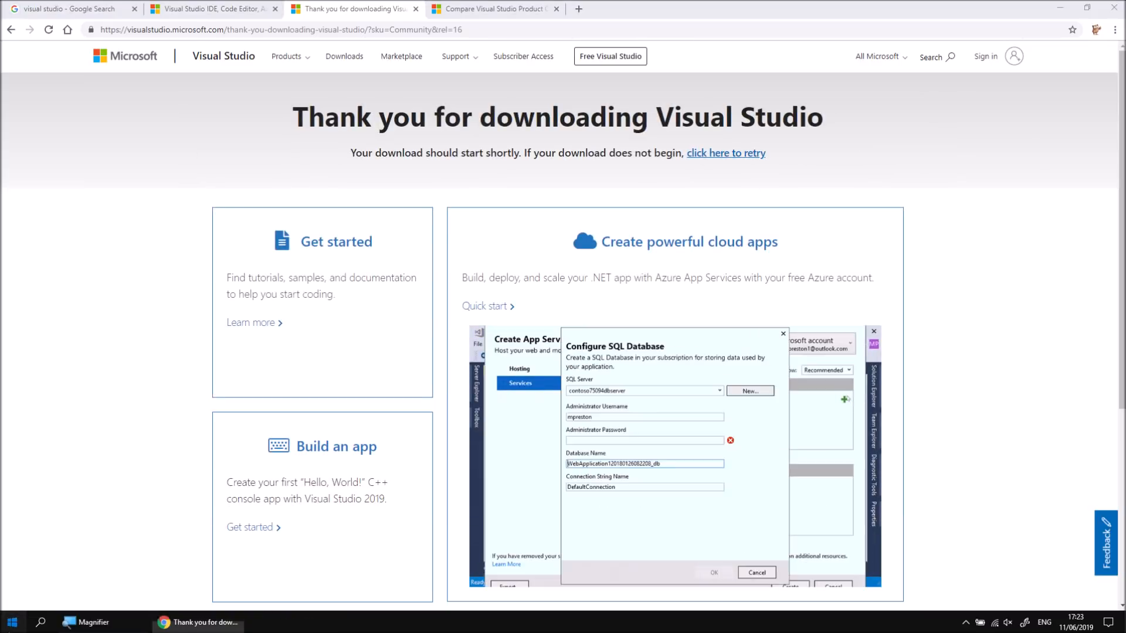
- Launch Visual Studio 2019 from the Windows app list and skip signing in to developer services
{"action": "key", "text": "super"}
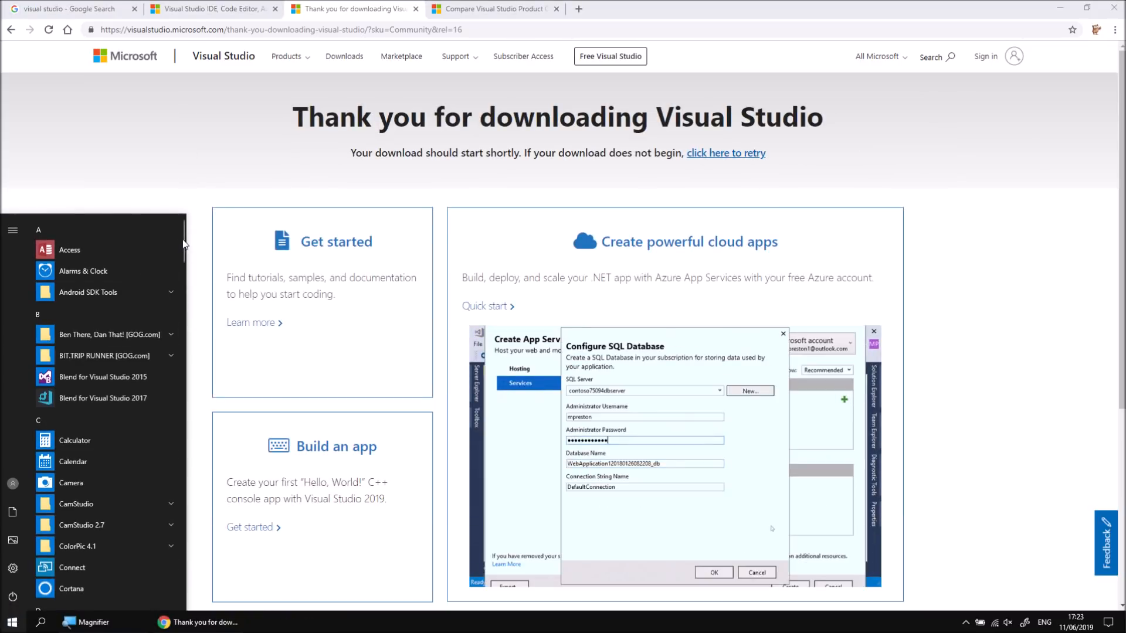
{"action": "left_click_drag", "start_coordinate": [182, 239], "coordinate": [184, 553]}
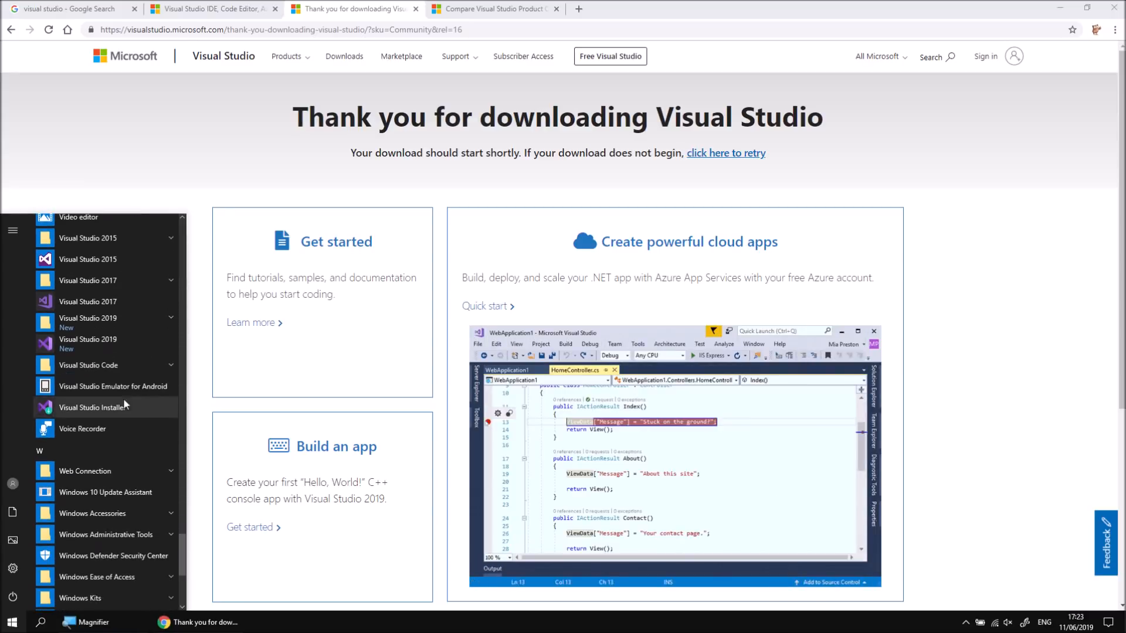
{"action": "left_click", "coordinate": [128, 343]}
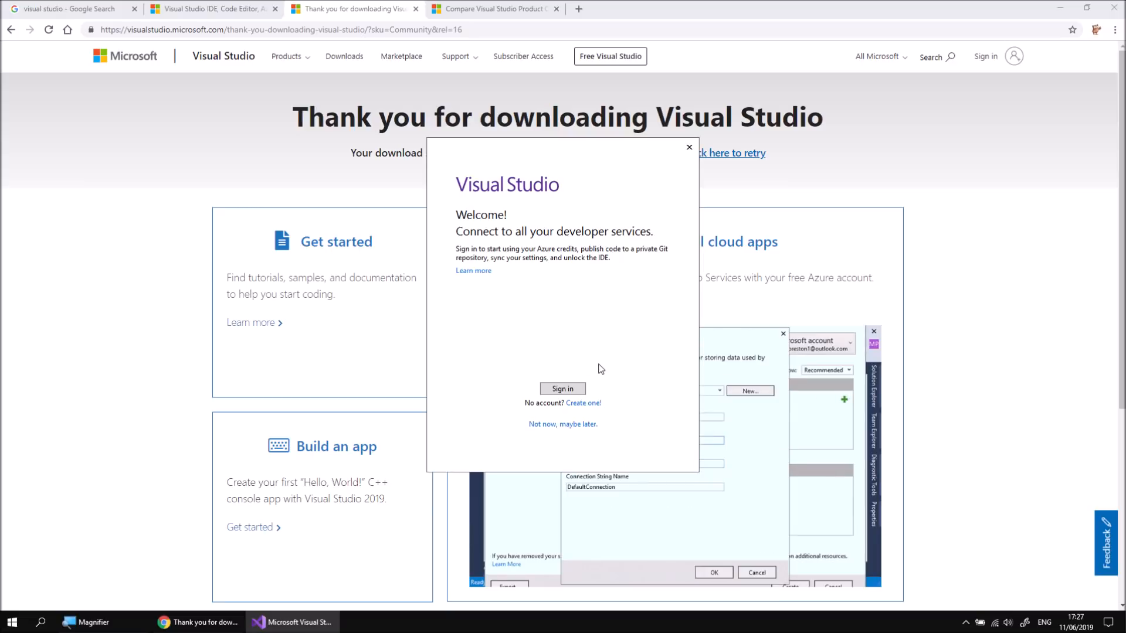
{"action": "left_click", "coordinate": [547, 425]}
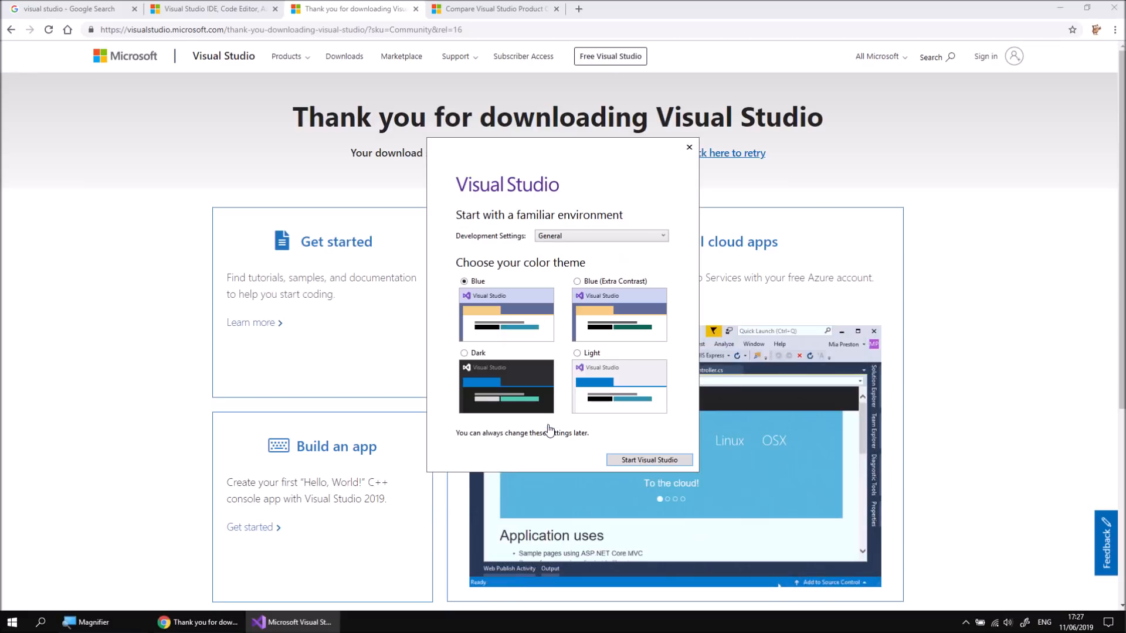
- View the development settings choices, keep General with the Blue color theme, and start Visual Studio
{"action": "left_click", "coordinate": [623, 241]}
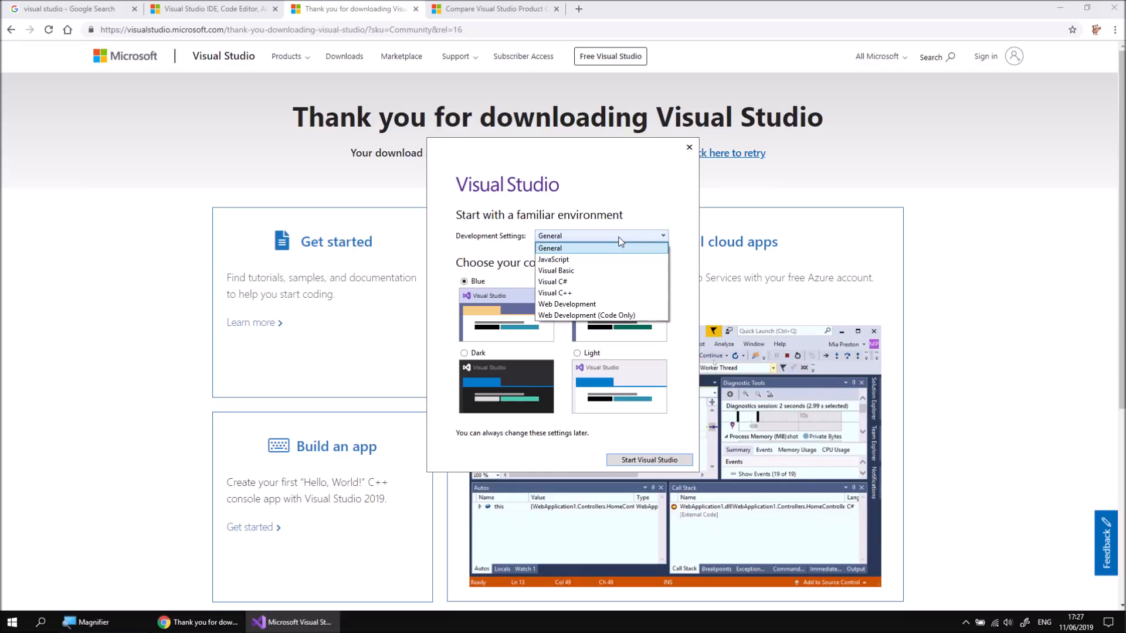
{"action": "left_click", "coordinate": [620, 240]}
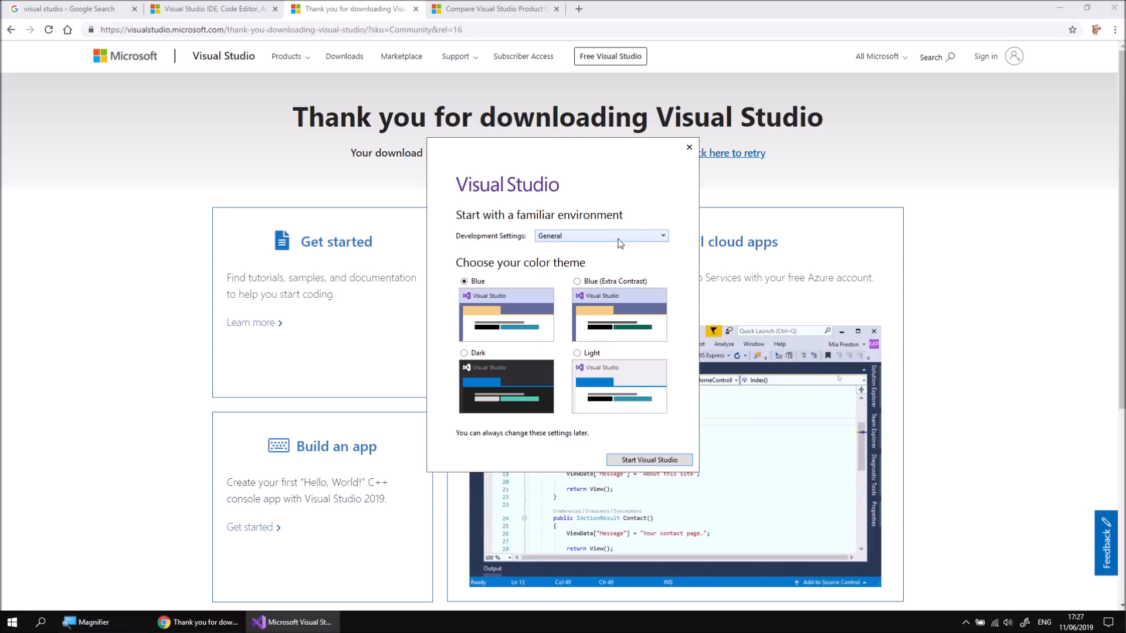
{"action": "left_click", "coordinate": [648, 460]}
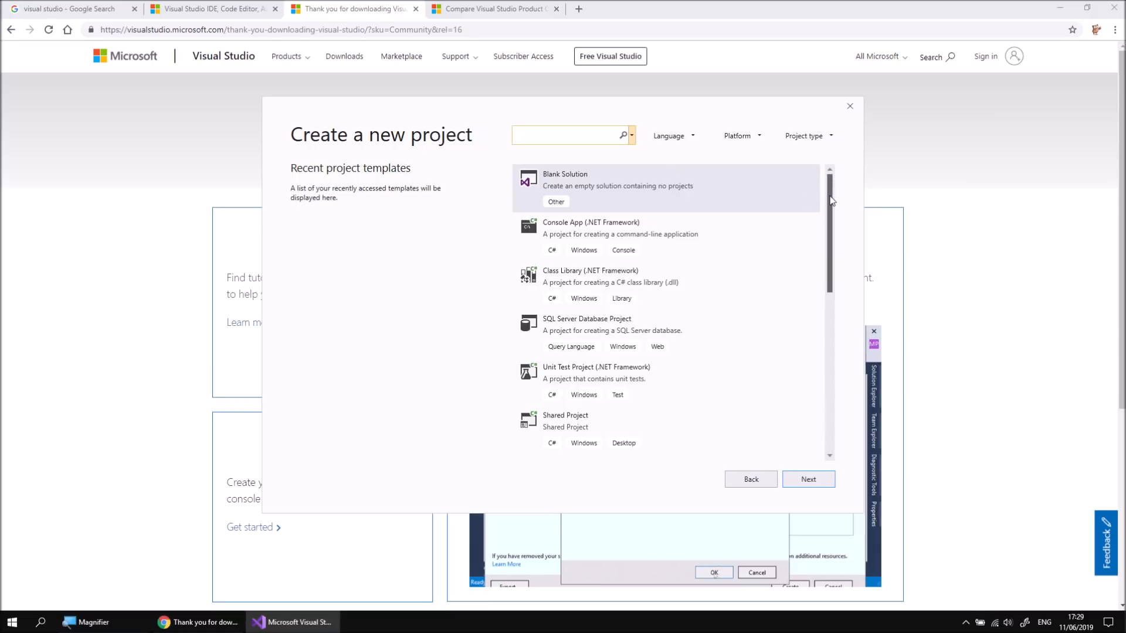
- Look through the new project templates, go back to the start window and continue without code
{"action": "mouse_move", "coordinate": [831, 219]}
{"action": "left_mouse_down"}
{"action": "mouse_move", "coordinate": [835, 389]}
{"action": "mouse_move", "coordinate": [847, 209]}
{"action": "left_mouse_up"}
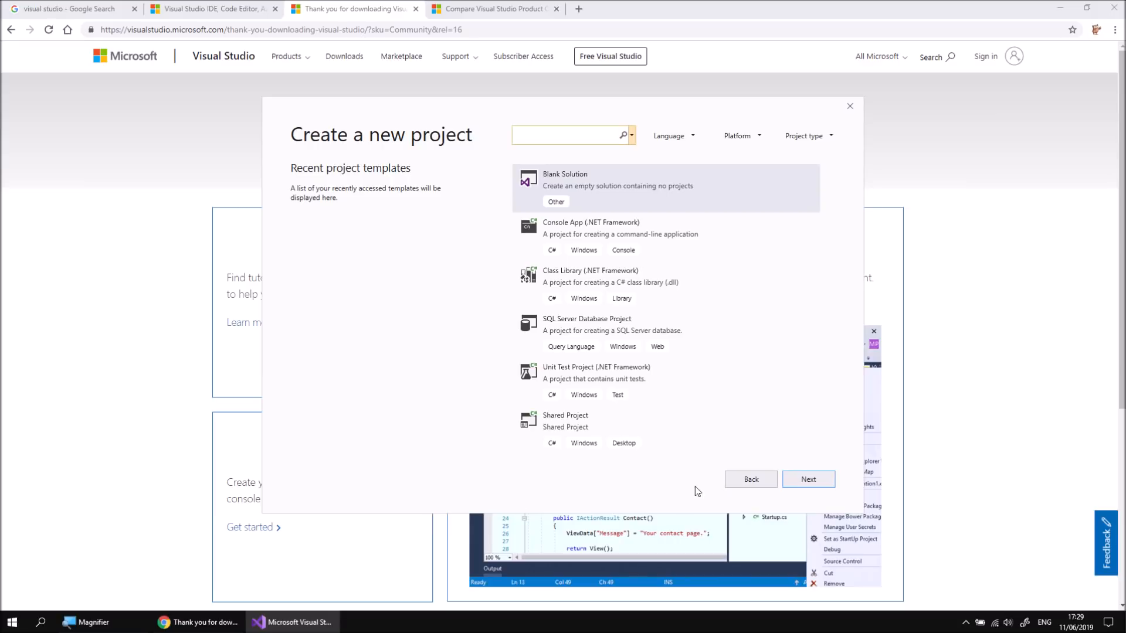
{"action": "left_click", "coordinate": [745, 479]}
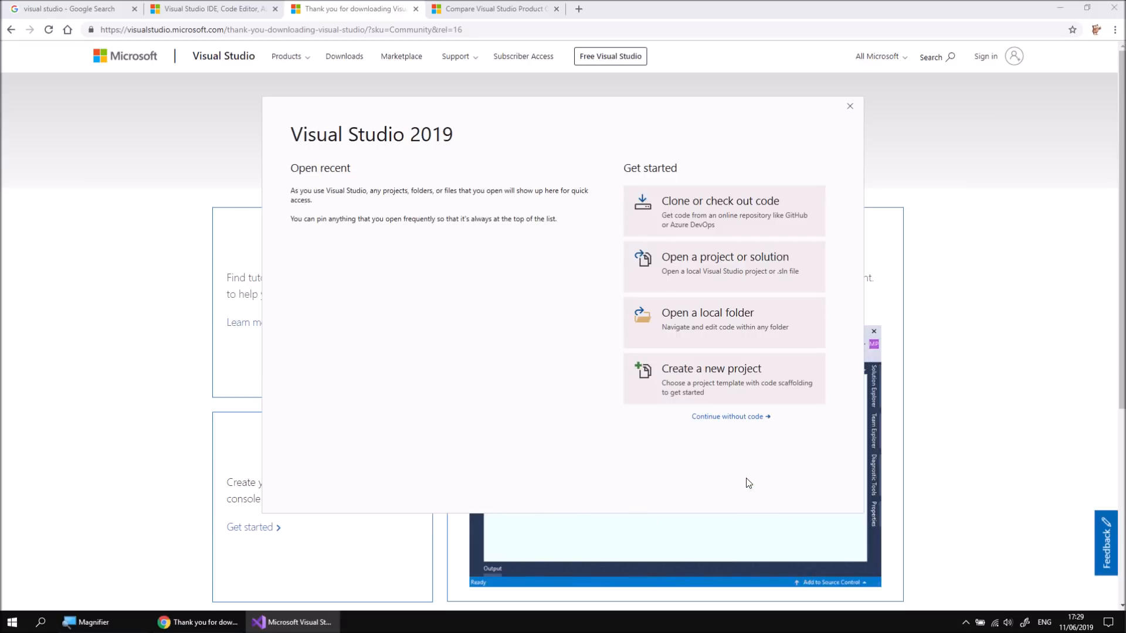
{"action": "left_click", "coordinate": [733, 418]}
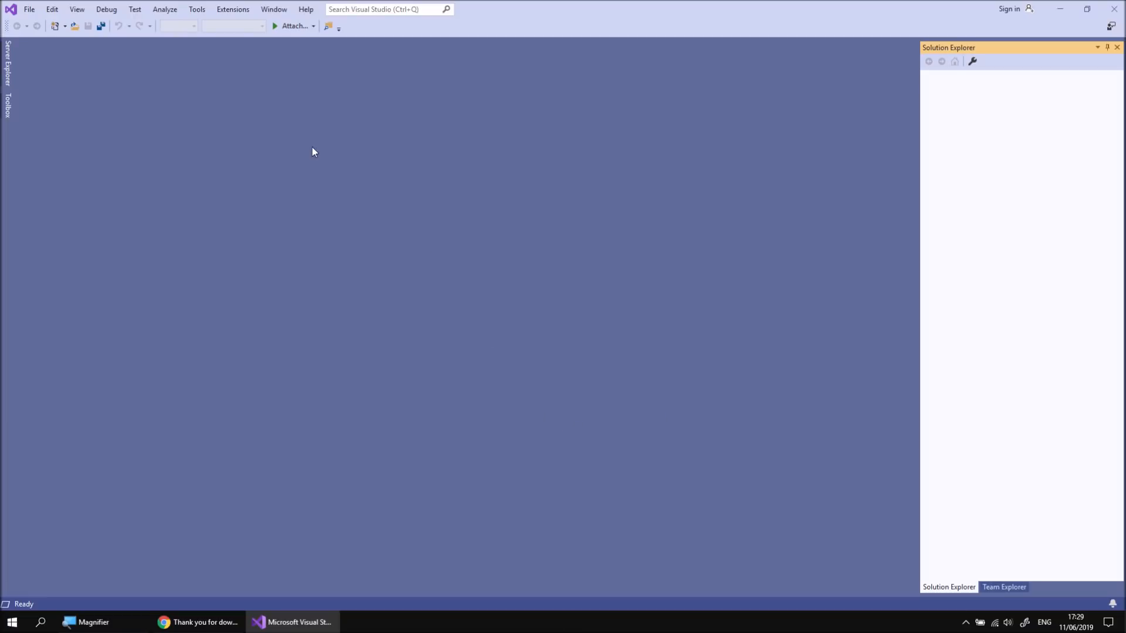
- Open the extension manager and download Microsoft Reporting Services Projects from the online extensions
{"action": "left_click", "coordinate": [231, 11]}
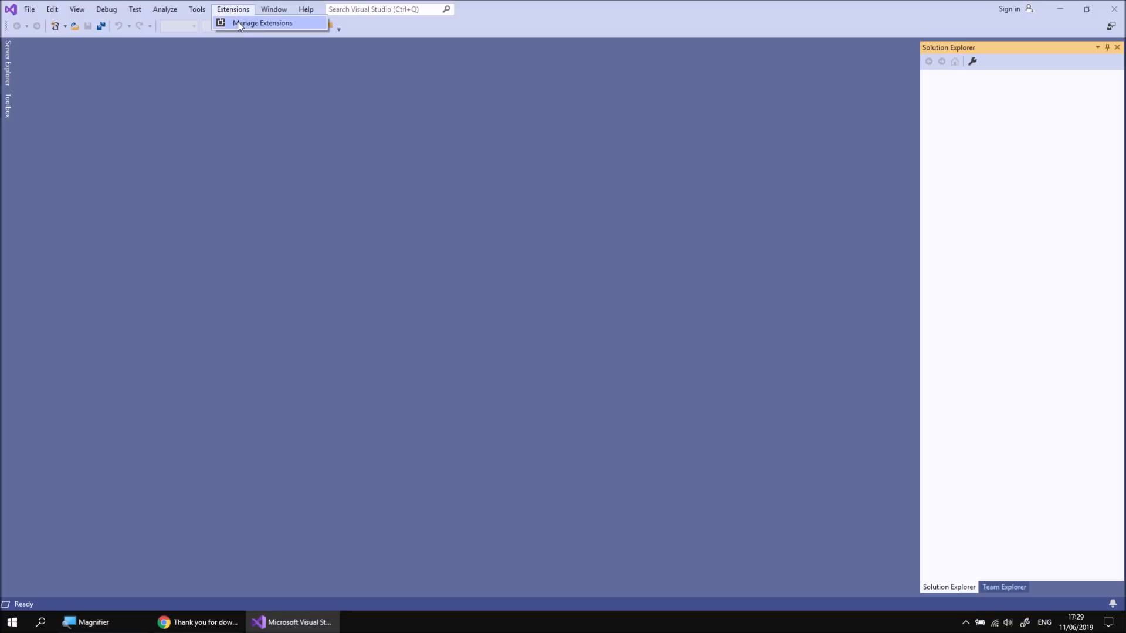
{"action": "left_click", "coordinate": [241, 25]}
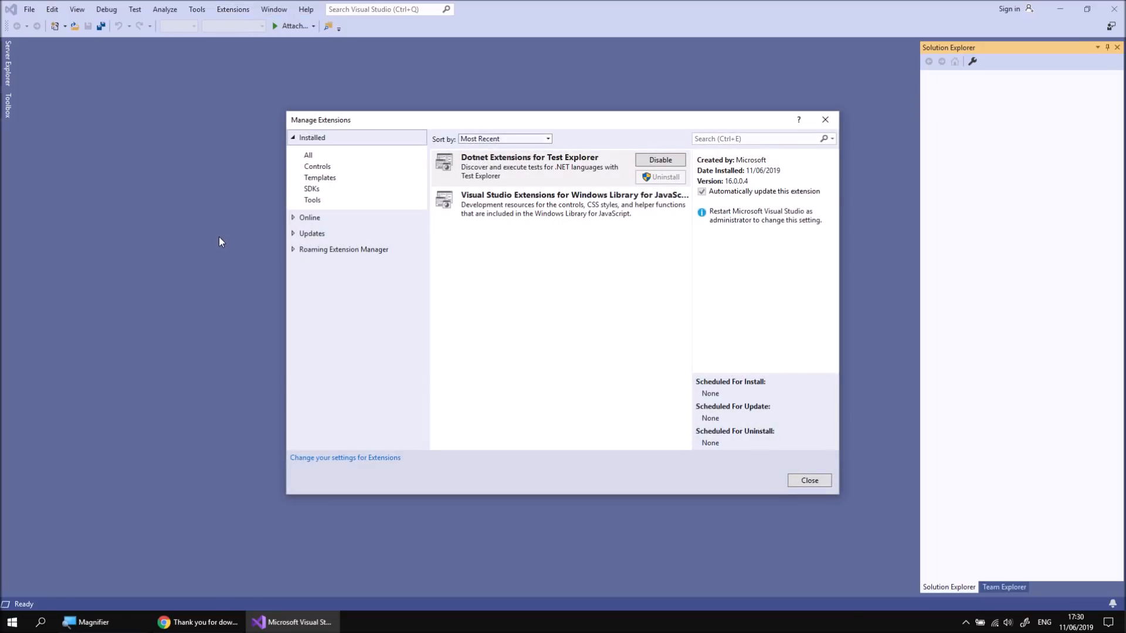
{"action": "left_click", "coordinate": [309, 219]}
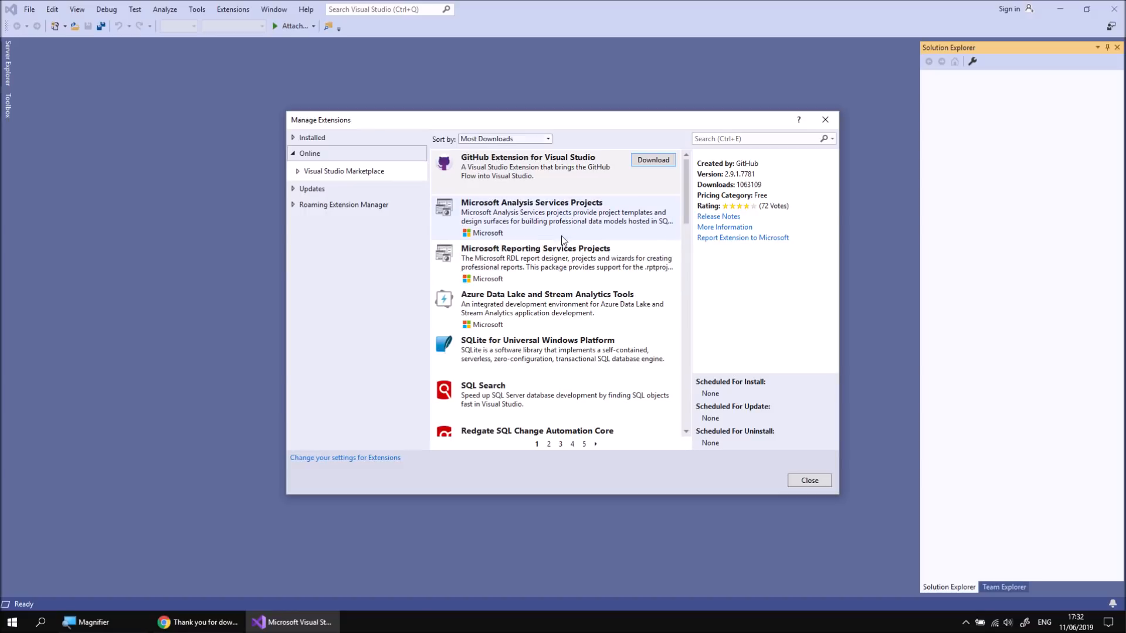
{"action": "left_click", "coordinate": [533, 263]}
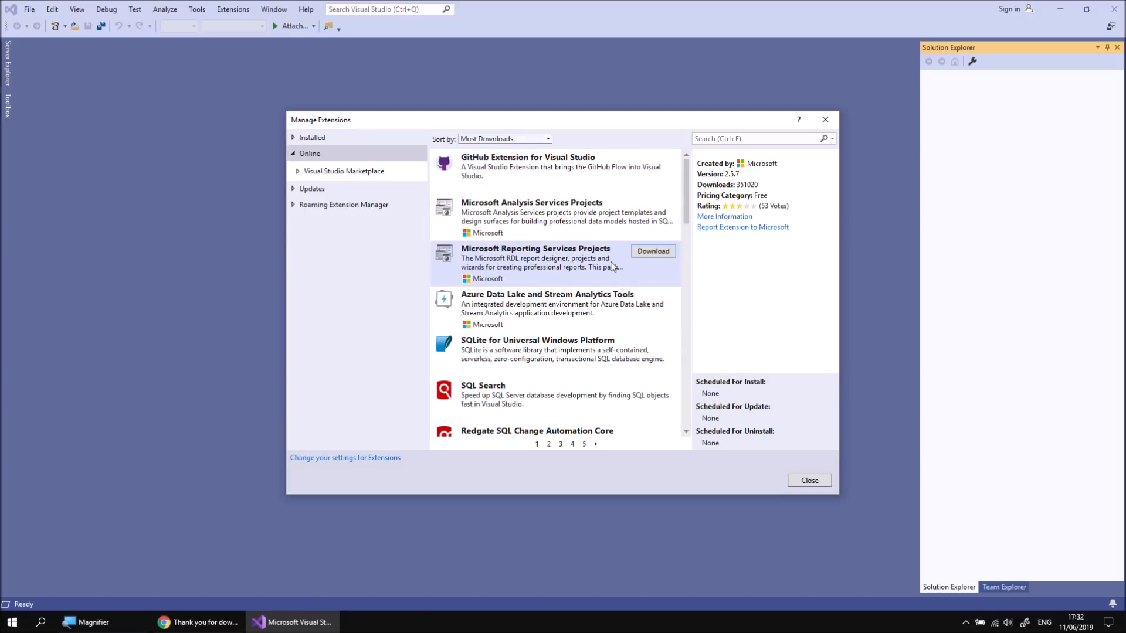
{"action": "left_click", "coordinate": [653, 251]}
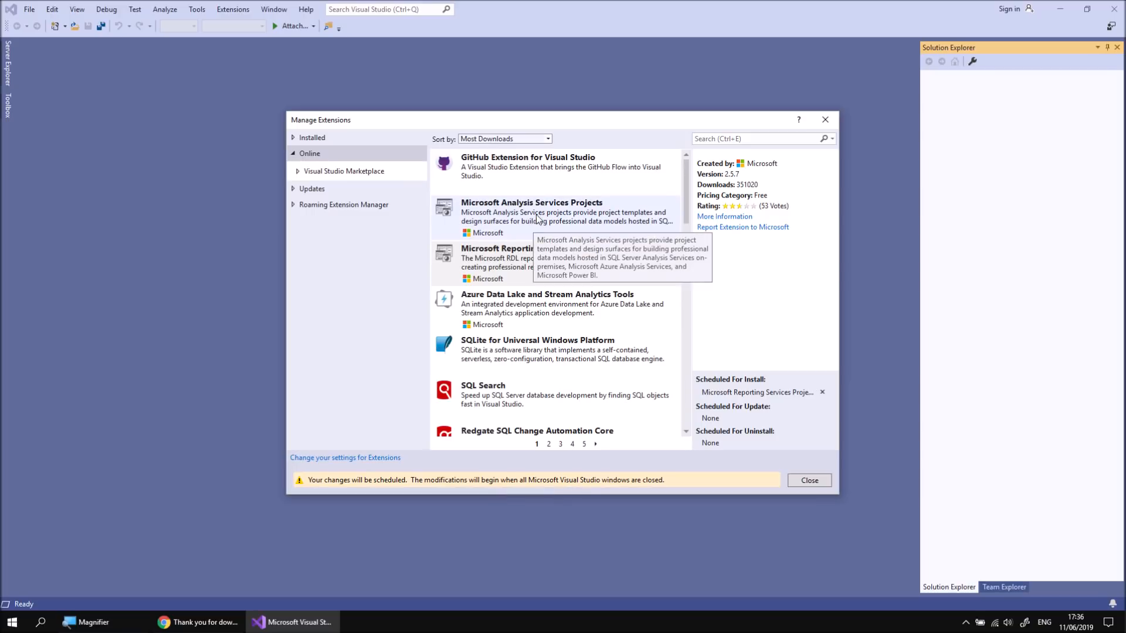
- Download the Microsoft Analysis Services Projects extension and close the extension manager
{"action": "left_click", "coordinate": [524, 221]}
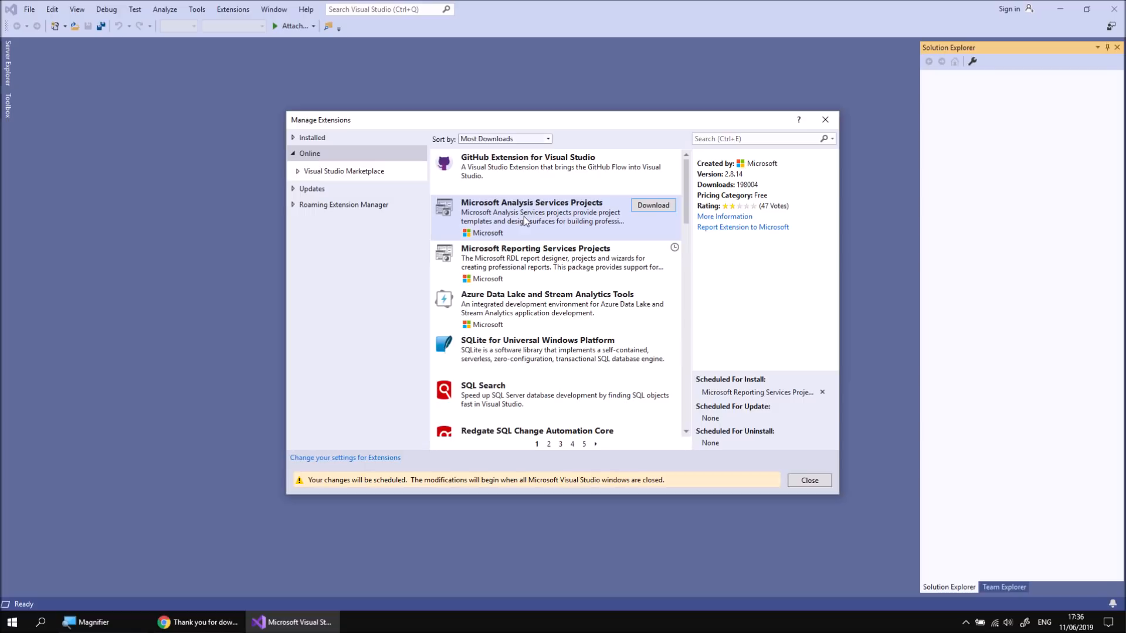
{"action": "left_click", "coordinate": [654, 206]}
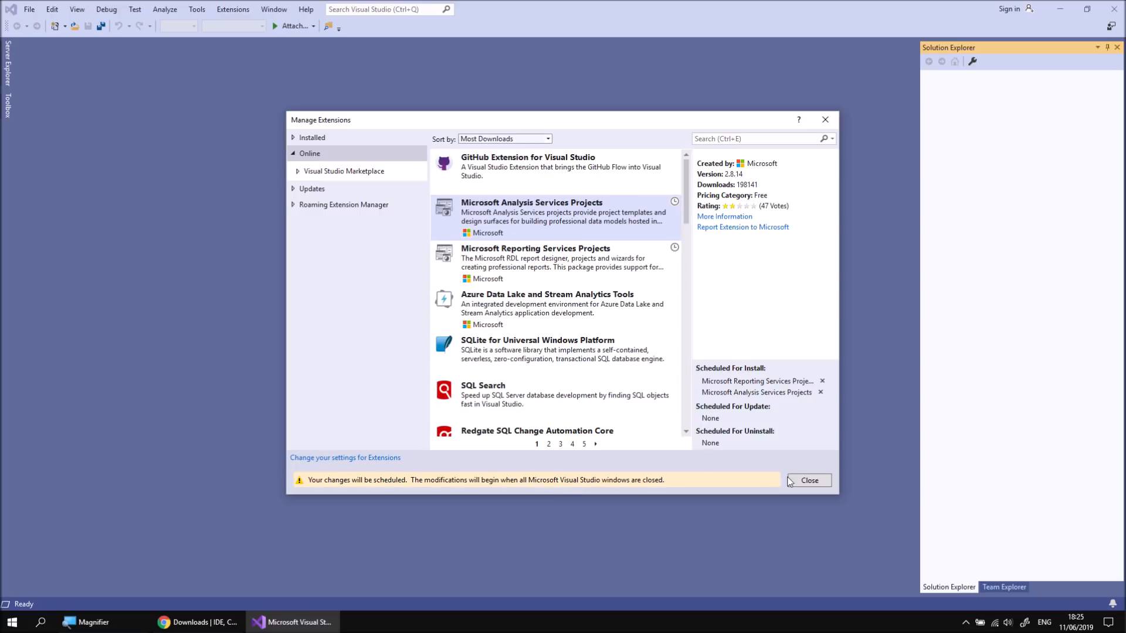
{"action": "left_click", "coordinate": [810, 481]}
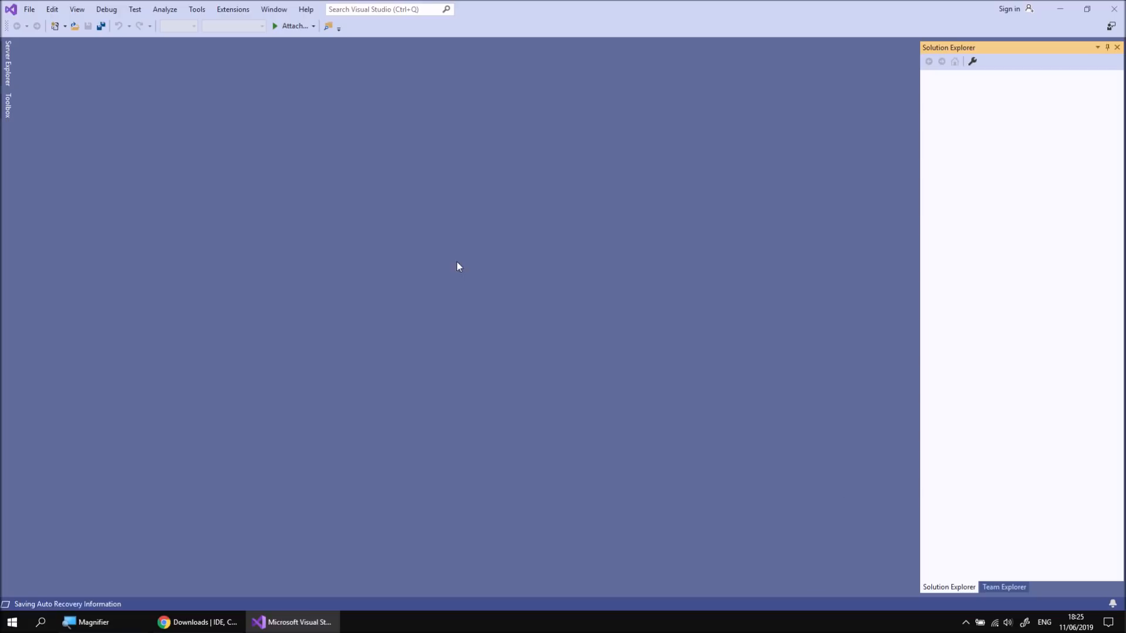
- Exit Visual Studio, switch to VSIX Installer, apply the scheduled extension installations and close the installer
{"action": "left_click", "coordinate": [29, 10]}
{"action": "left_click", "coordinate": [56, 217]}
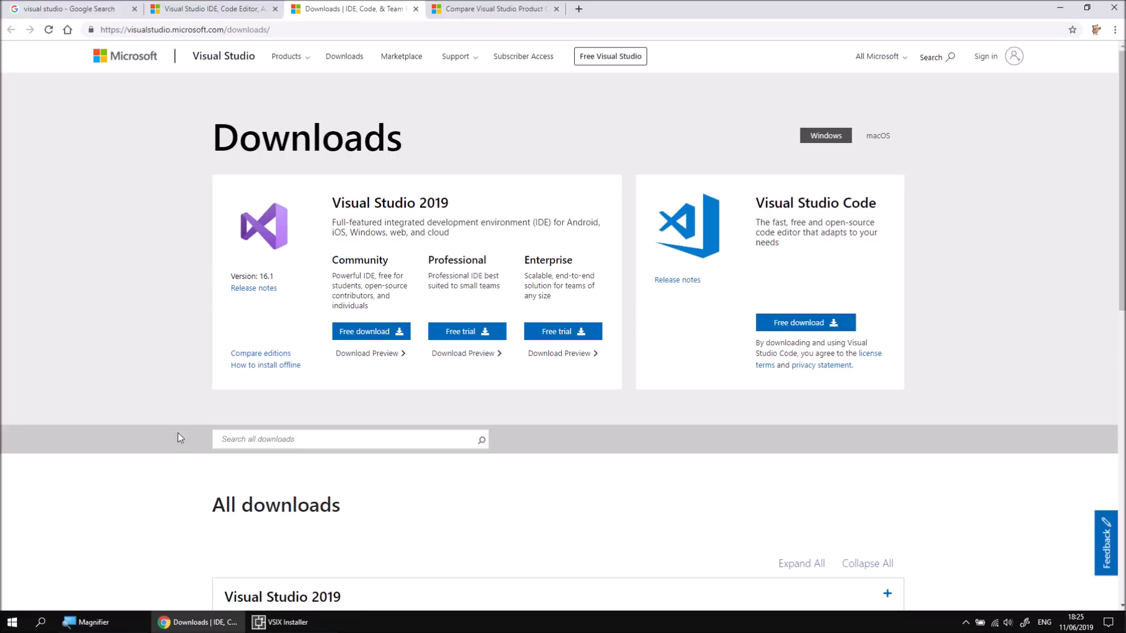
{"action": "left_click", "coordinate": [292, 626]}
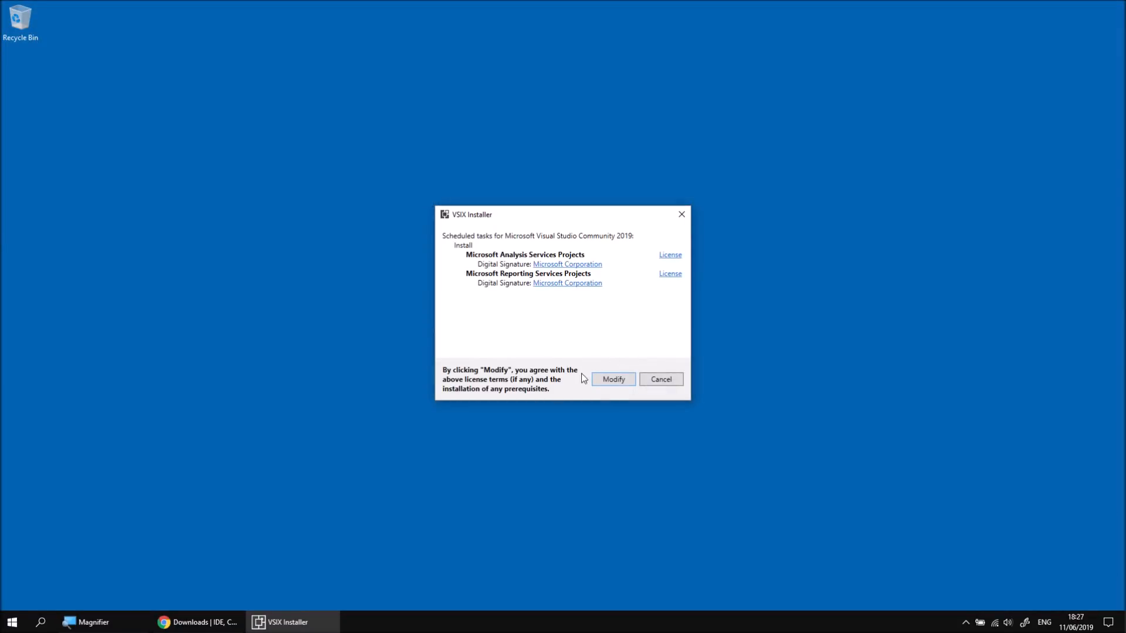
{"action": "left_click", "coordinate": [614, 379]}
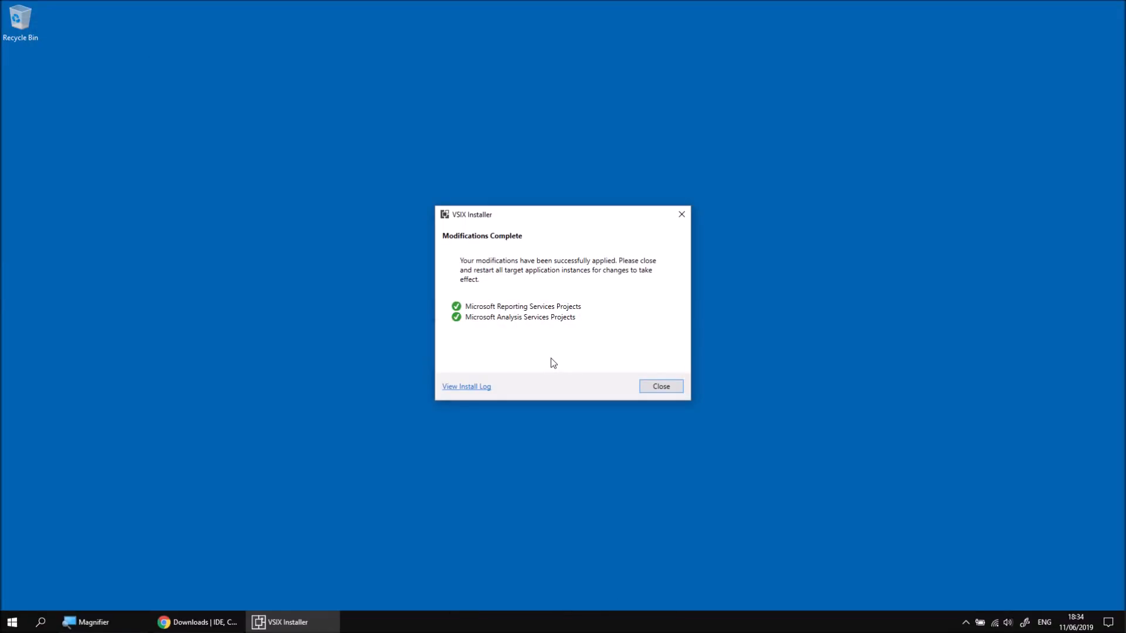
{"action": "left_click", "coordinate": [662, 389]}
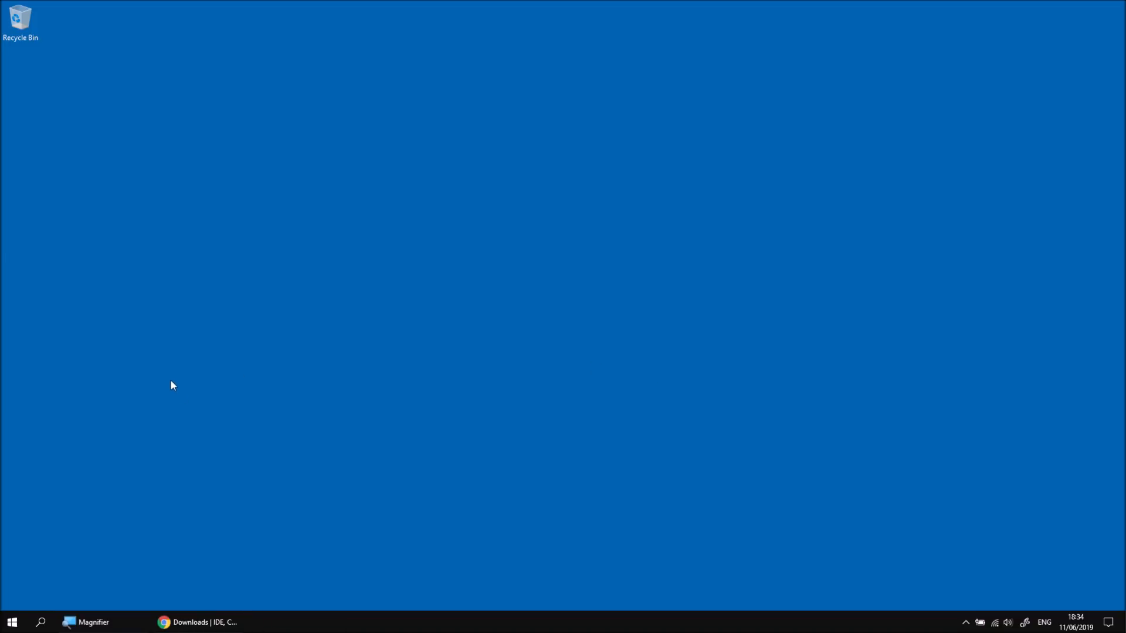
- Launch Visual Studio 2019 from the Windows app list
{"action": "left_click", "coordinate": [12, 623]}
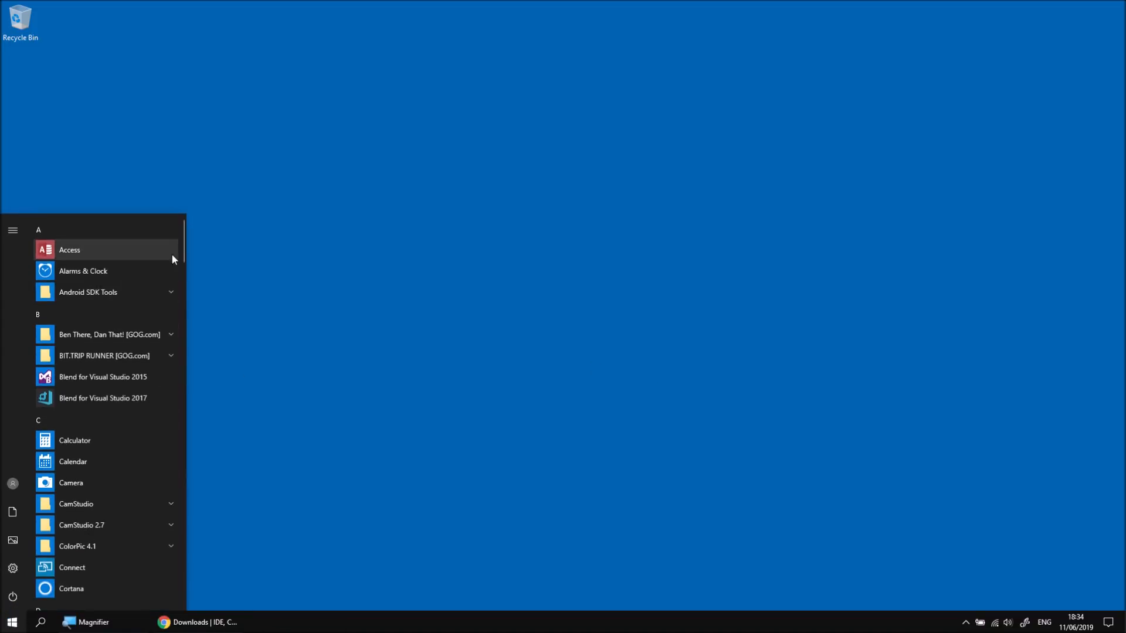
{"action": "left_click_drag", "start_coordinate": [183, 245], "coordinate": [182, 554]}
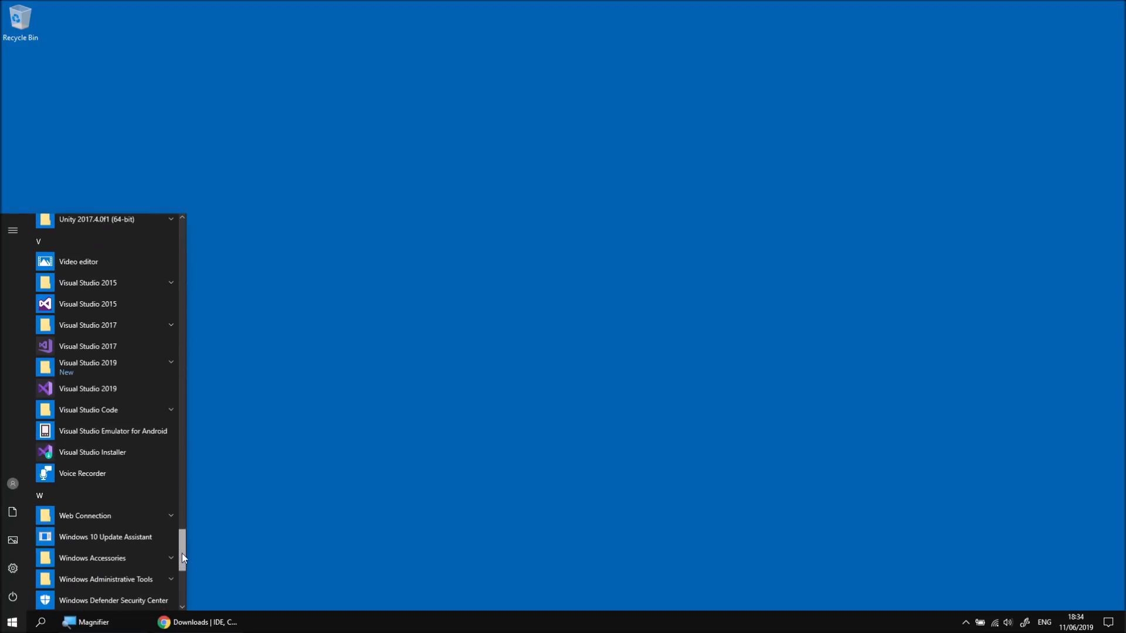
{"action": "left_click", "coordinate": [105, 389]}
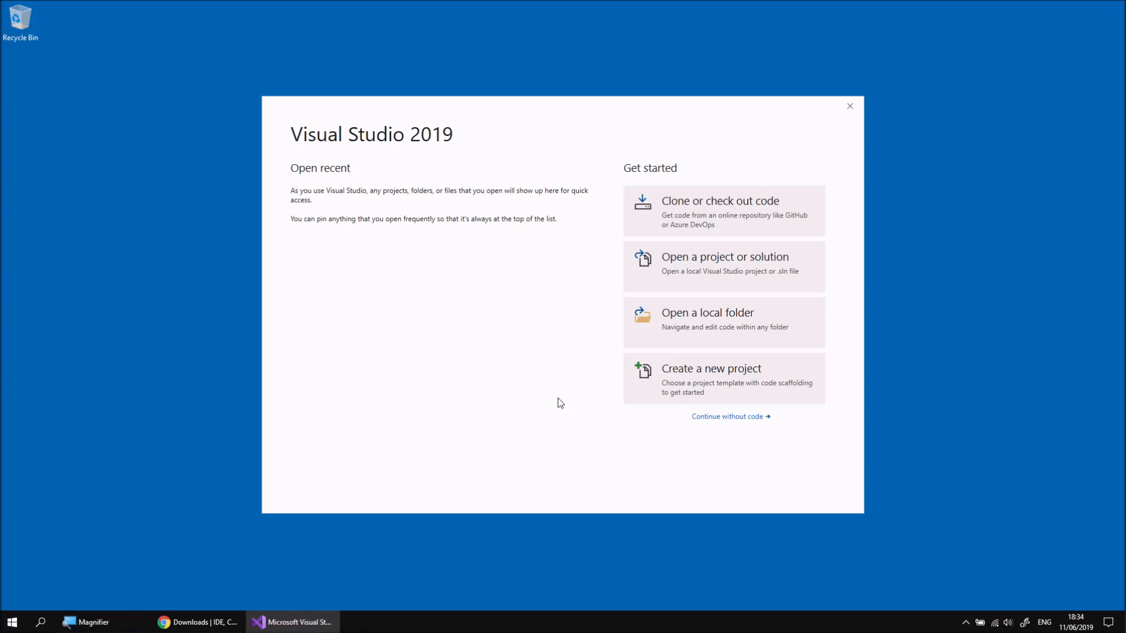
- Start a new project, look through the Analysis Services and reporting templates, and choose Report Server Project
{"action": "left_click", "coordinate": [706, 374]}
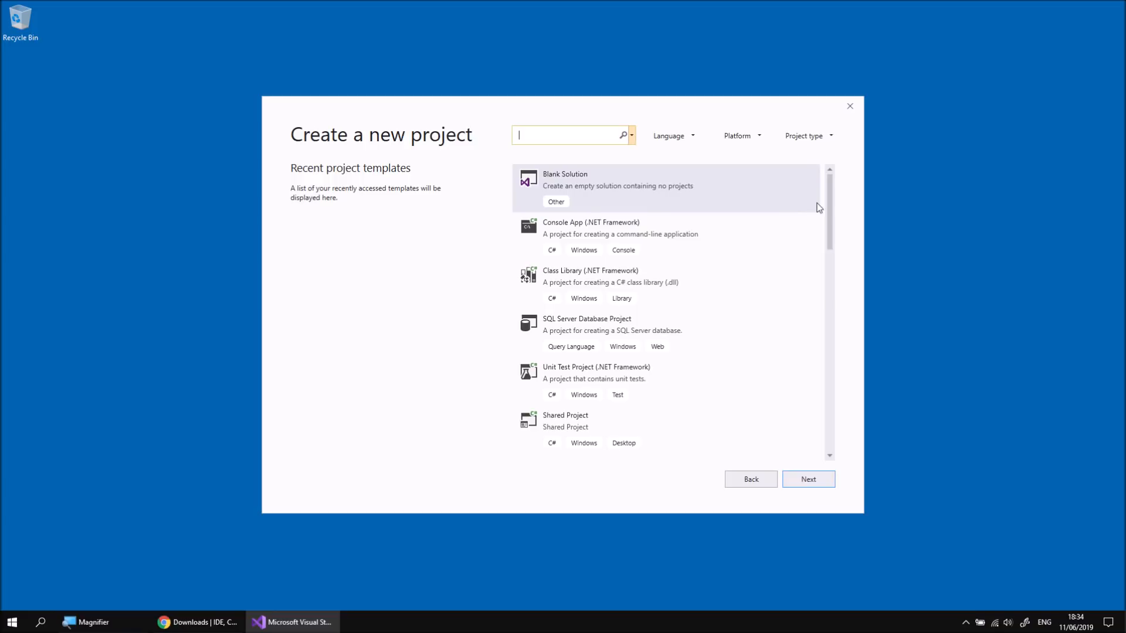
{"action": "left_click_drag", "start_coordinate": [833, 203], "coordinate": [834, 343]}
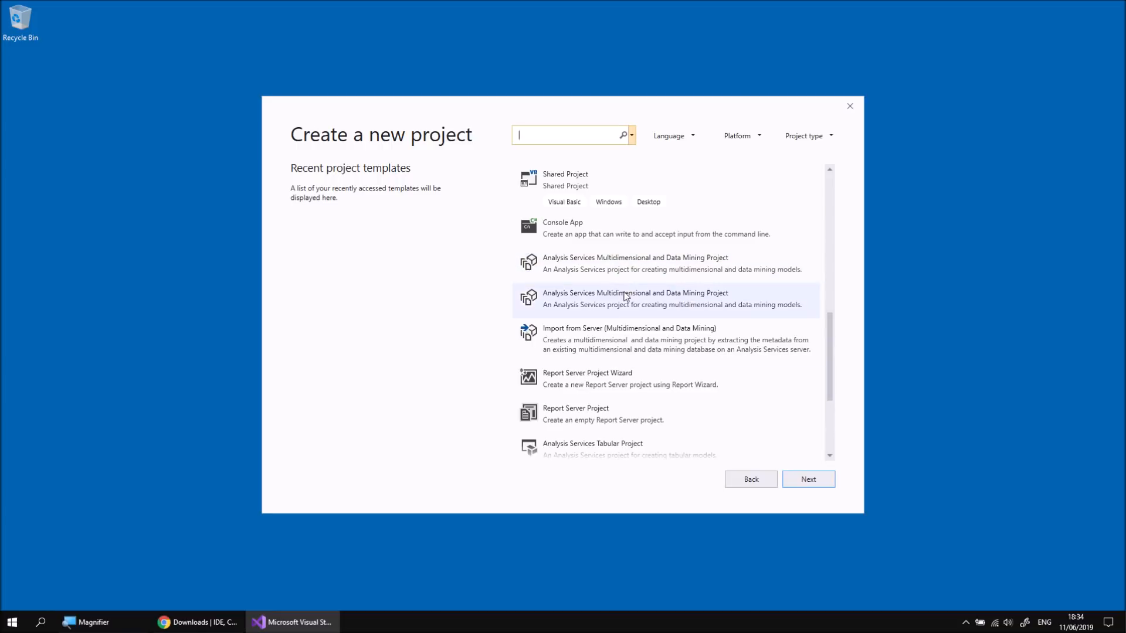
{"action": "scroll", "coordinate": [607, 382], "scroll_direction": "down", "scroll_amount": 3}
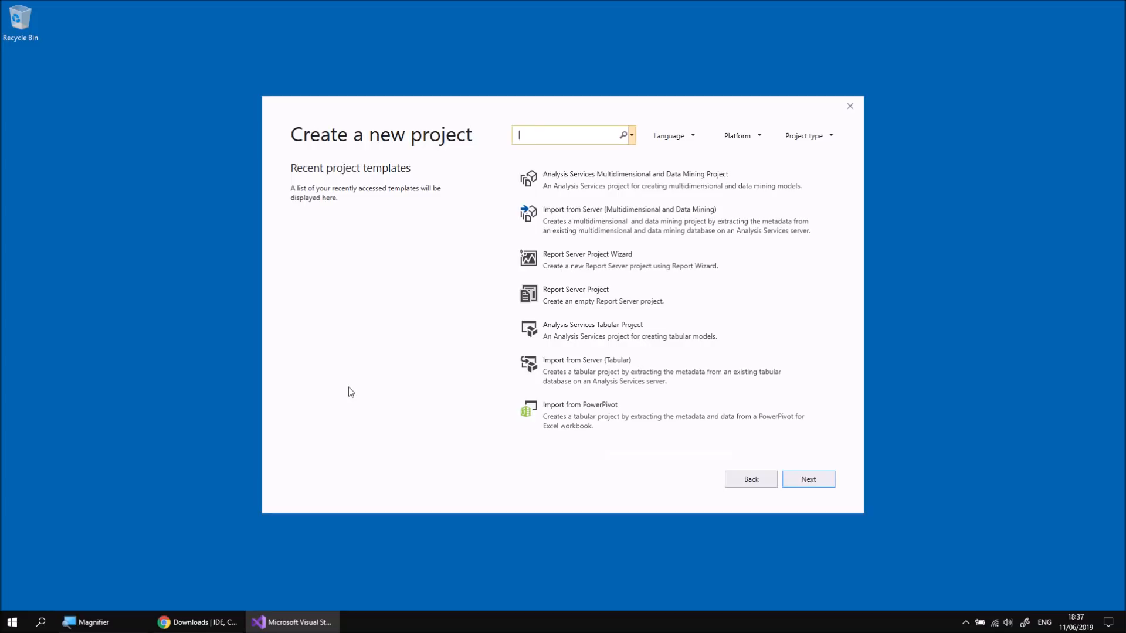
{"action": "left_click", "coordinate": [582, 301]}
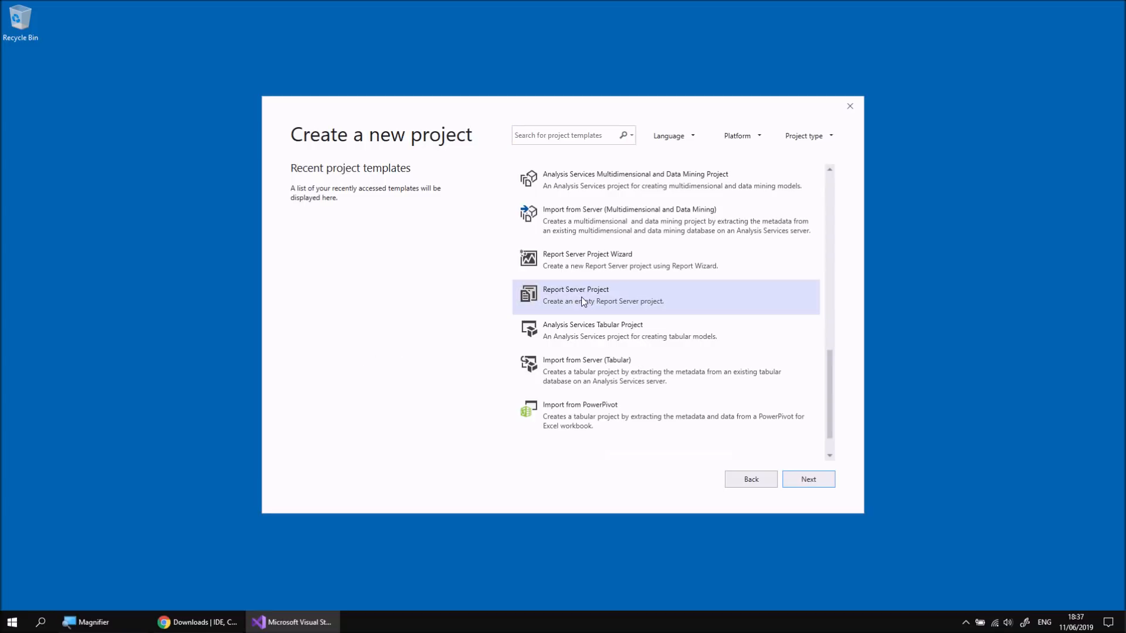
{"action": "left_click", "coordinate": [806, 481]}
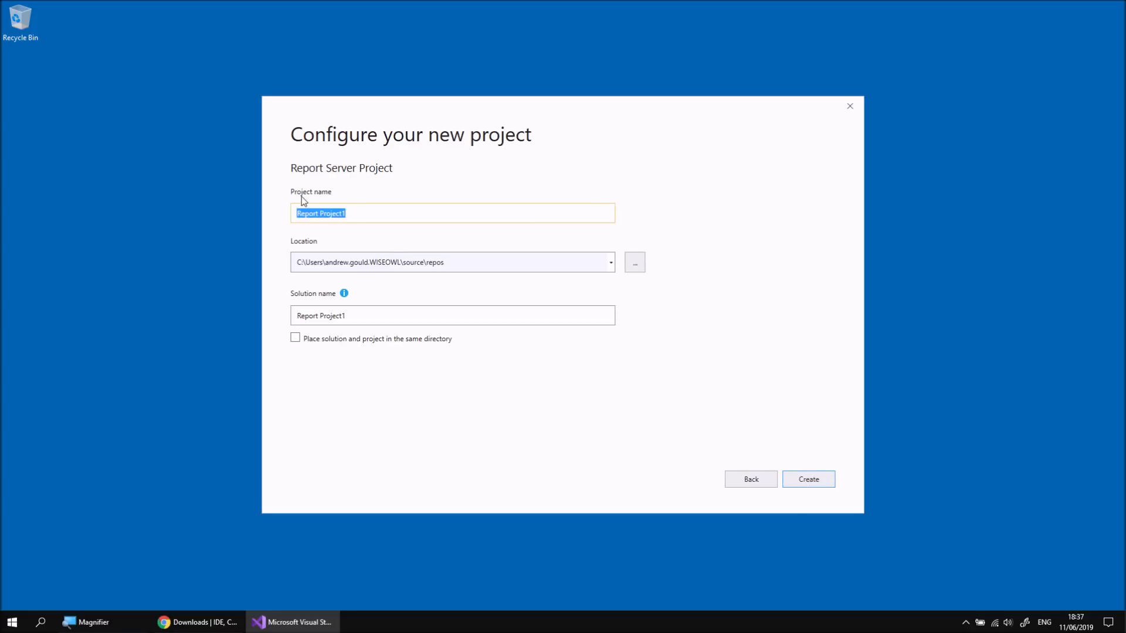
- Set the report project's location to the Desktop folder and create it with the default names
{"action": "left_click", "coordinate": [636, 267]}
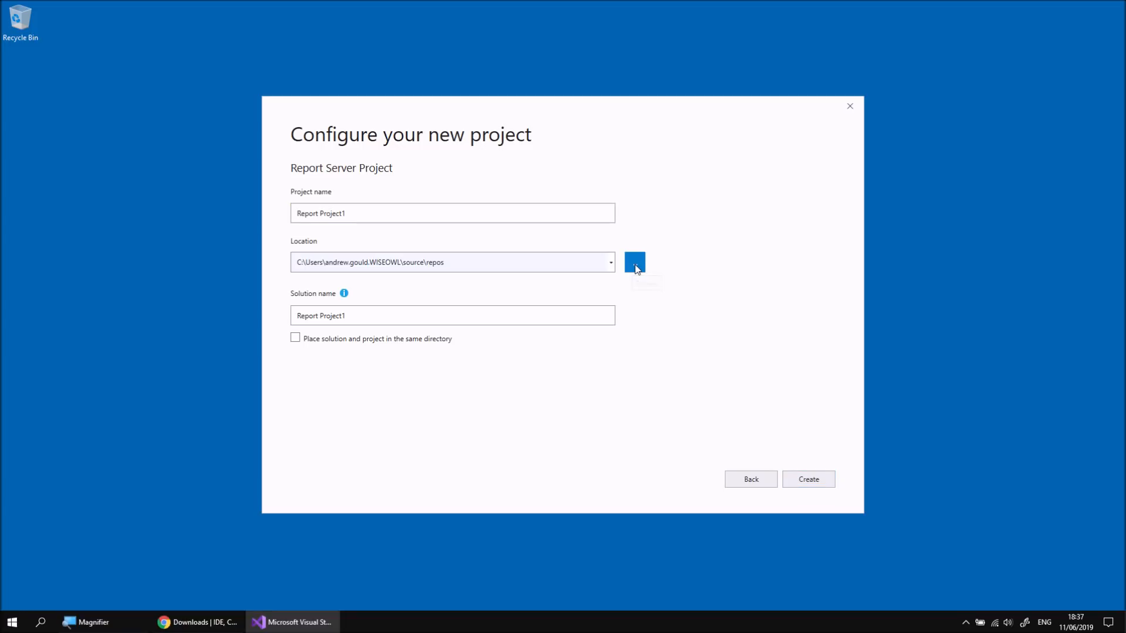
{"action": "left_click", "coordinate": [309, 184]}
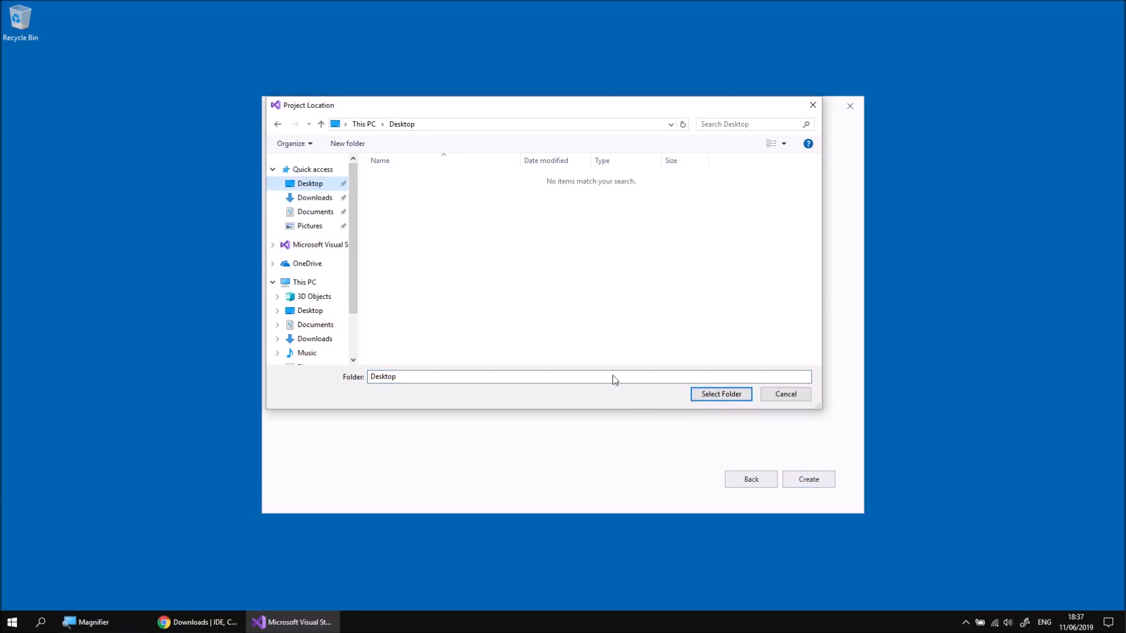
{"action": "left_click", "coordinate": [707, 394]}
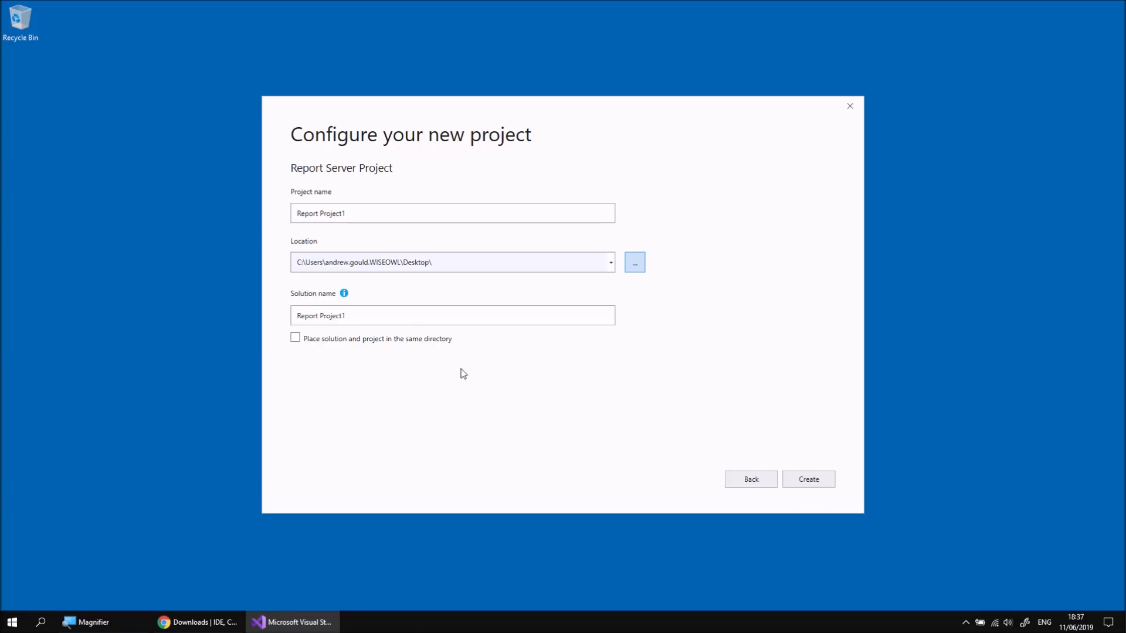
{"action": "left_click", "coordinate": [808, 479]}
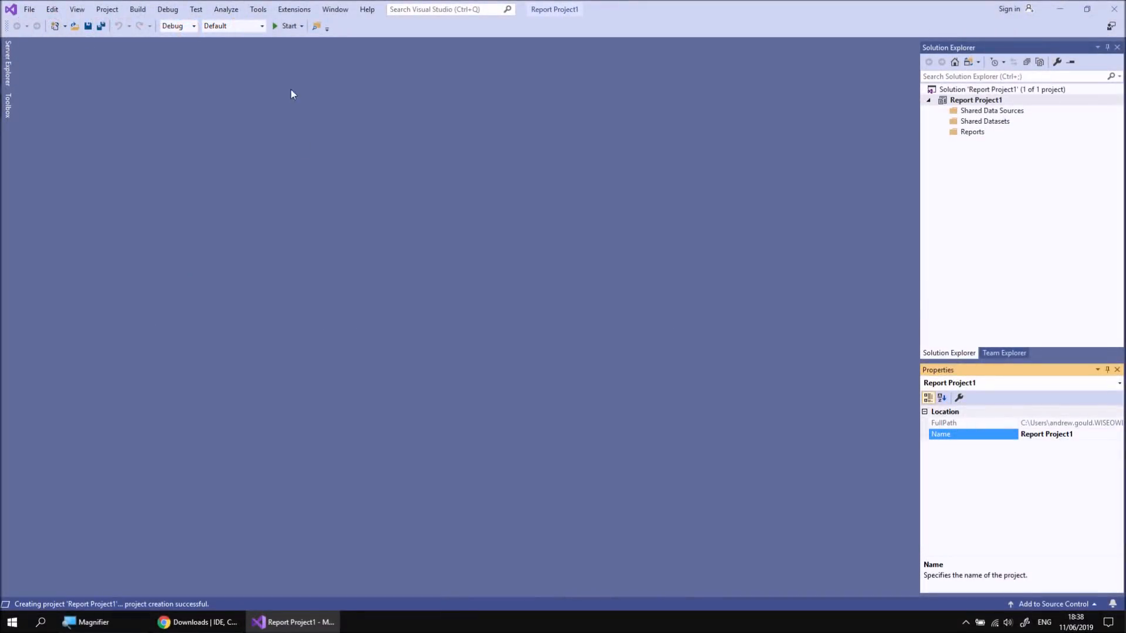
- Open the extension manager, check the installed extensions and search the online marketplace for "integration services"
{"action": "left_click", "coordinate": [294, 9]}
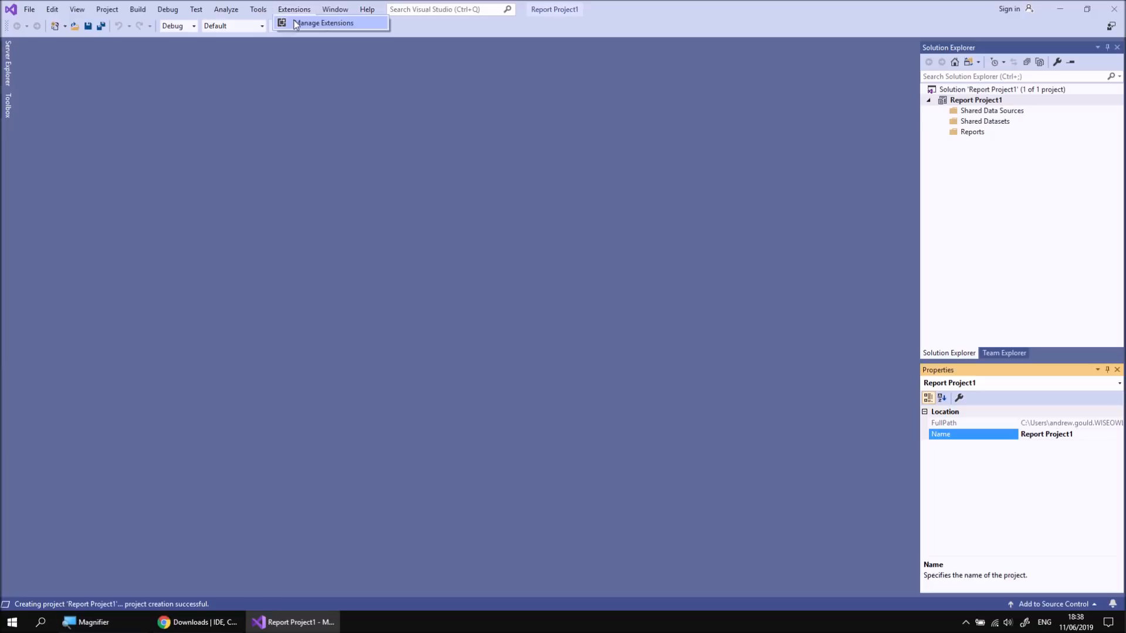
{"action": "left_click", "coordinate": [293, 22]}
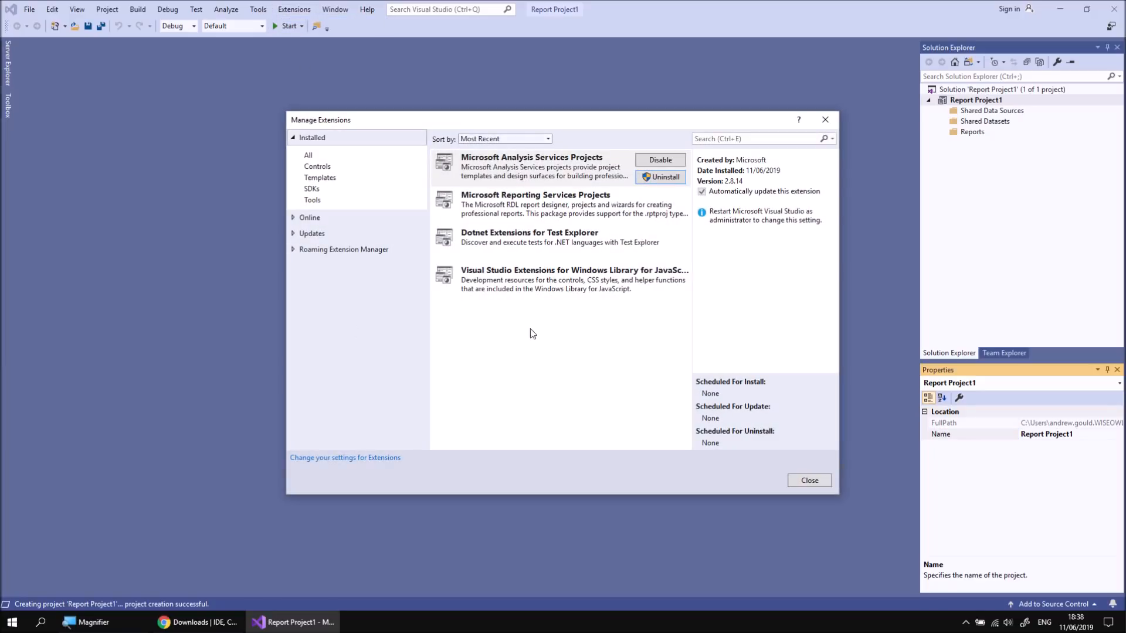
{"action": "left_click", "coordinate": [534, 174]}
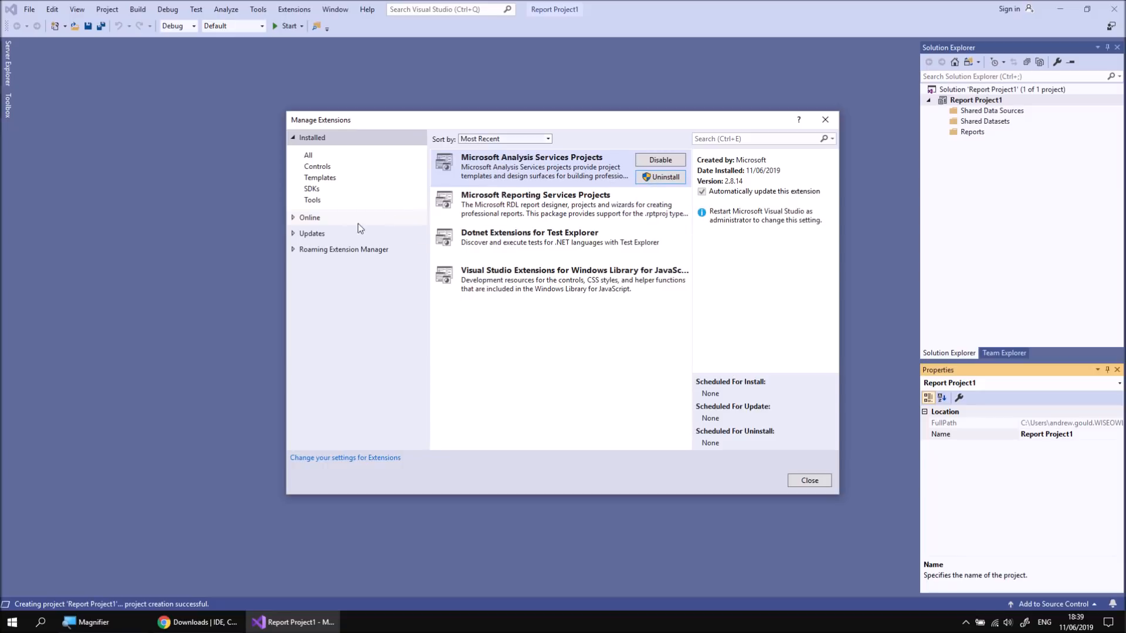
{"action": "left_click", "coordinate": [311, 220]}
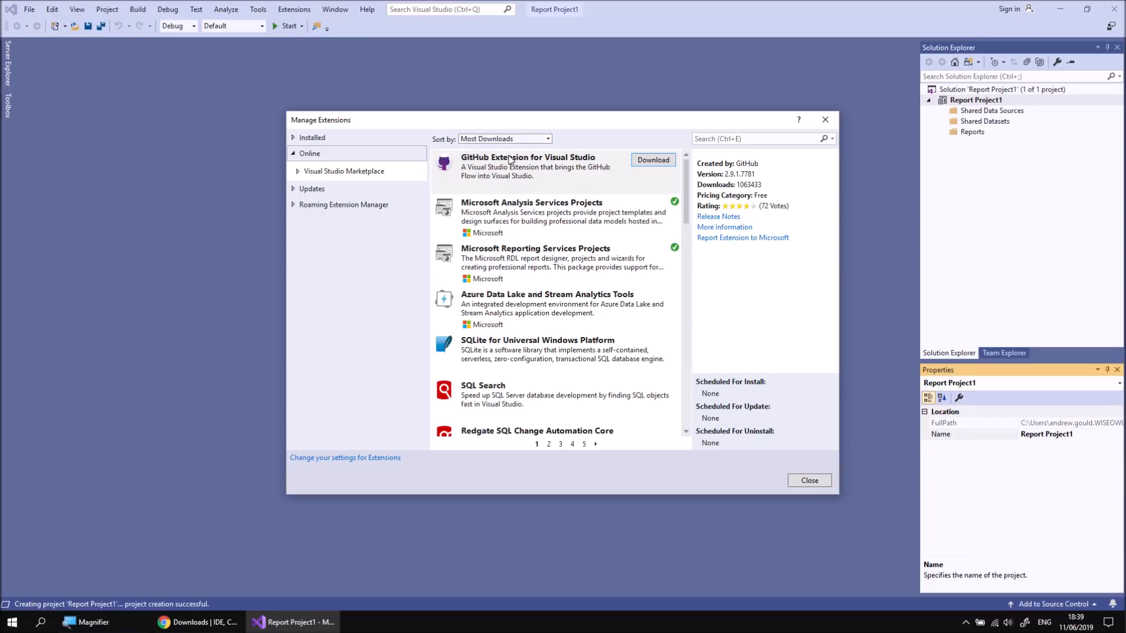
{"action": "left_click", "coordinate": [719, 139]}
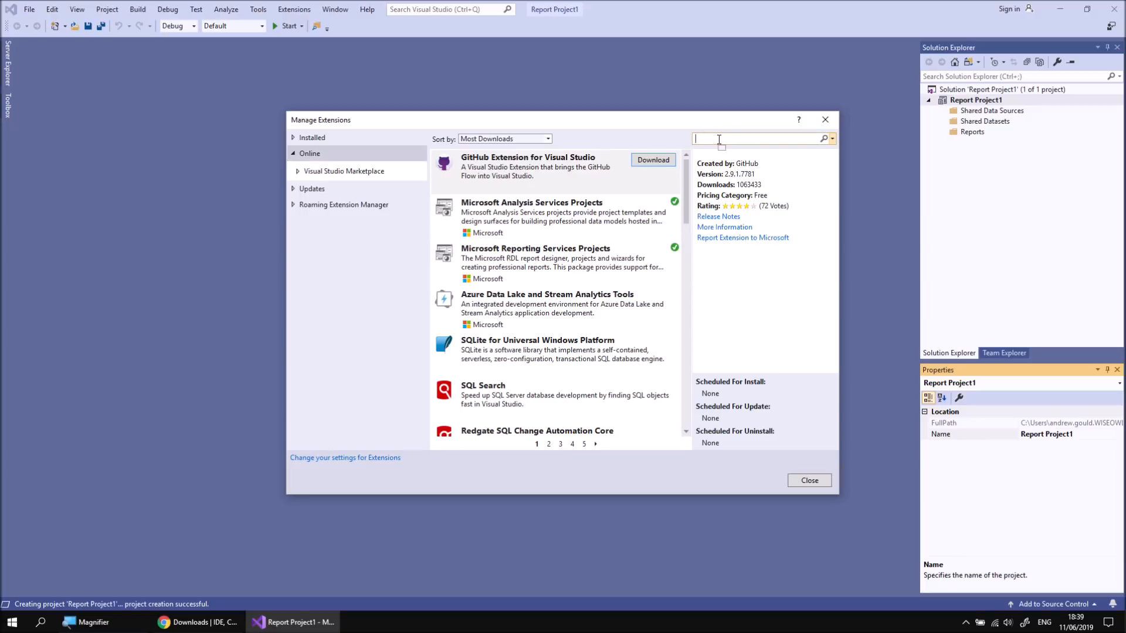
{"action": "type", "text": "integ"}
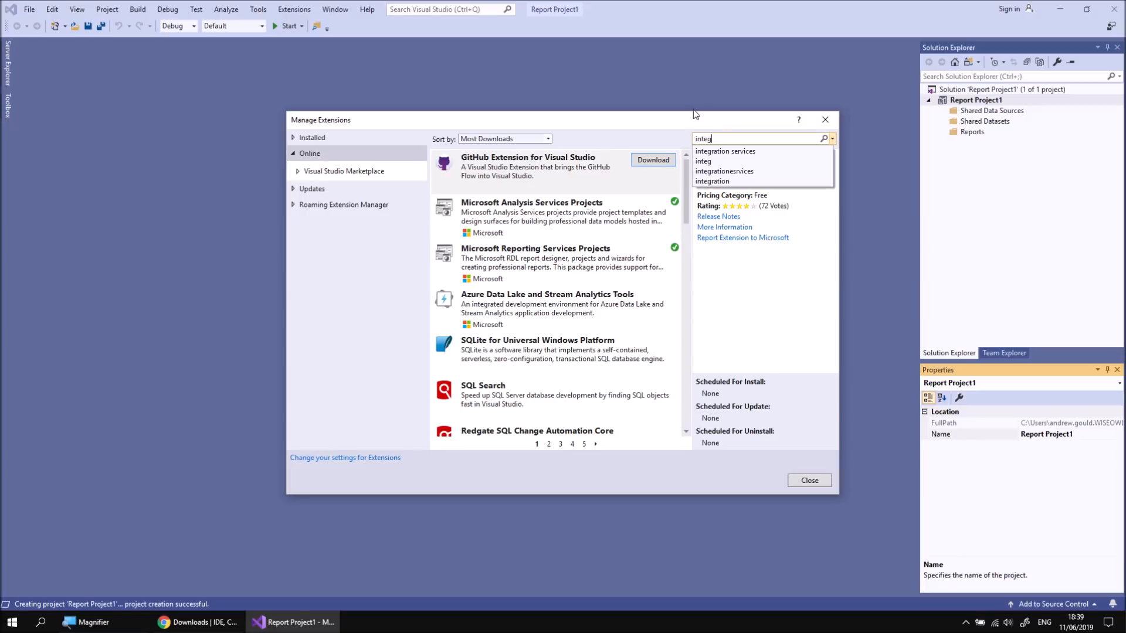
{"action": "key", "text": "Down"}
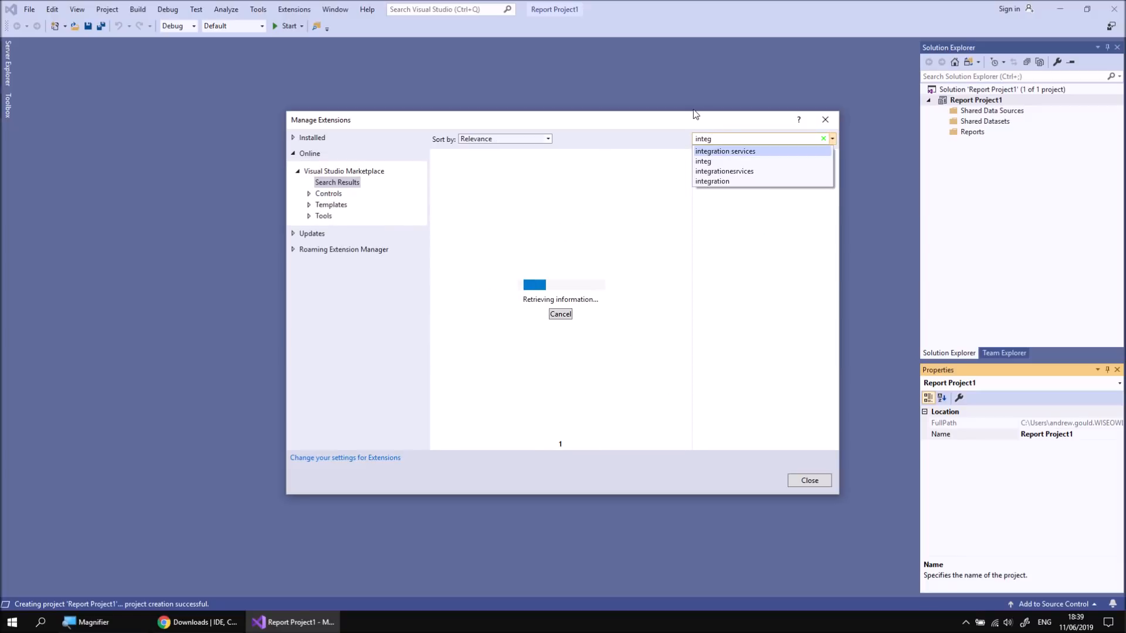
{"action": "left_click", "coordinate": [709, 152]}
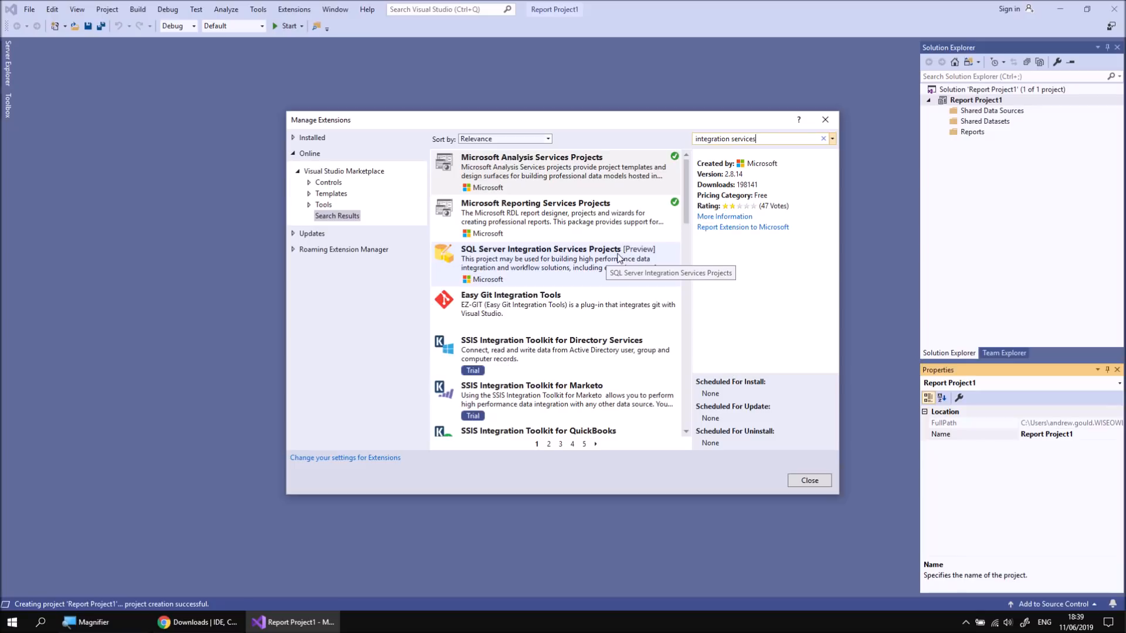
- Switch to Chrome to read the SQL Server Integration Services Projects marketplace page from its More Information link, and download the extension's installer
{"action": "left_click", "coordinate": [554, 263]}
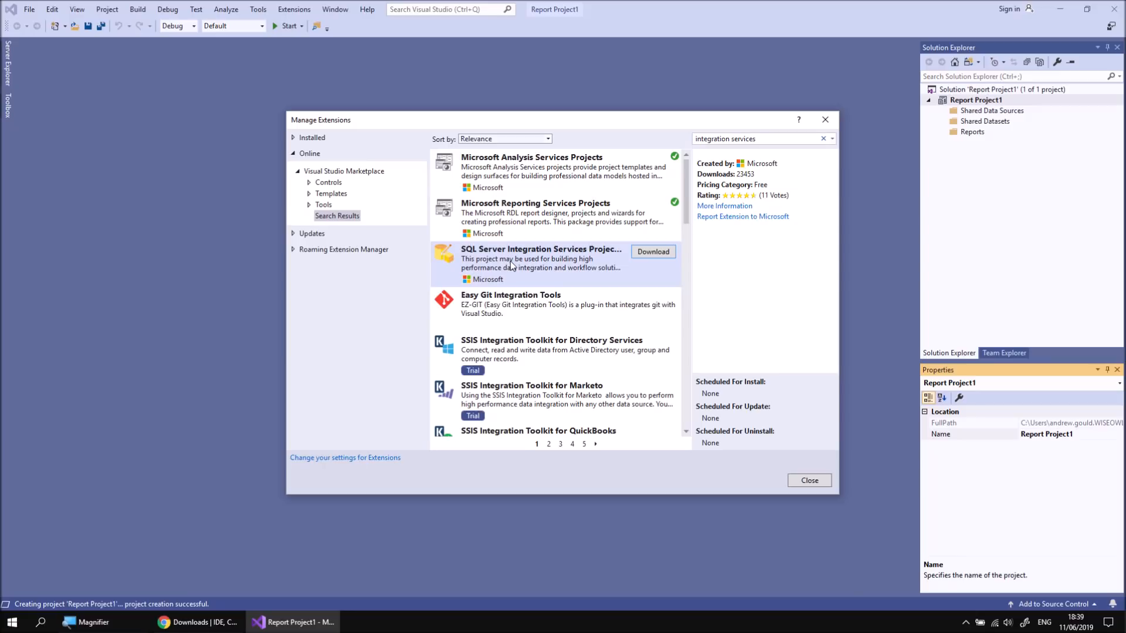
{"action": "left_click", "coordinate": [725, 206]}
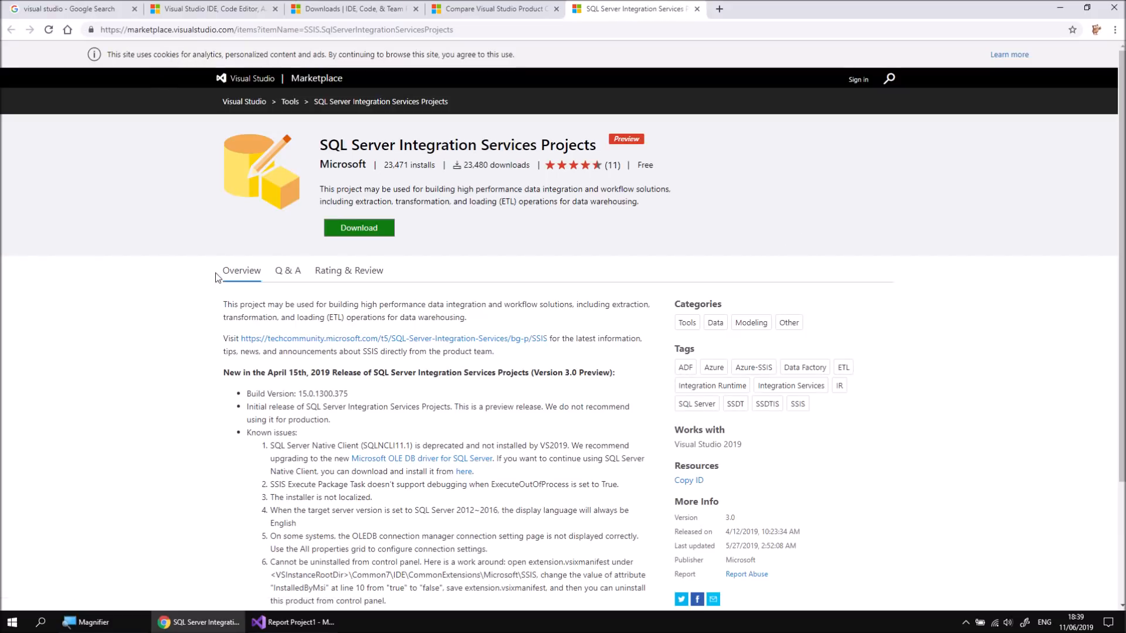
{"action": "scroll", "coordinate": [494, 369], "scroll_direction": "down", "scroll_amount": 5}
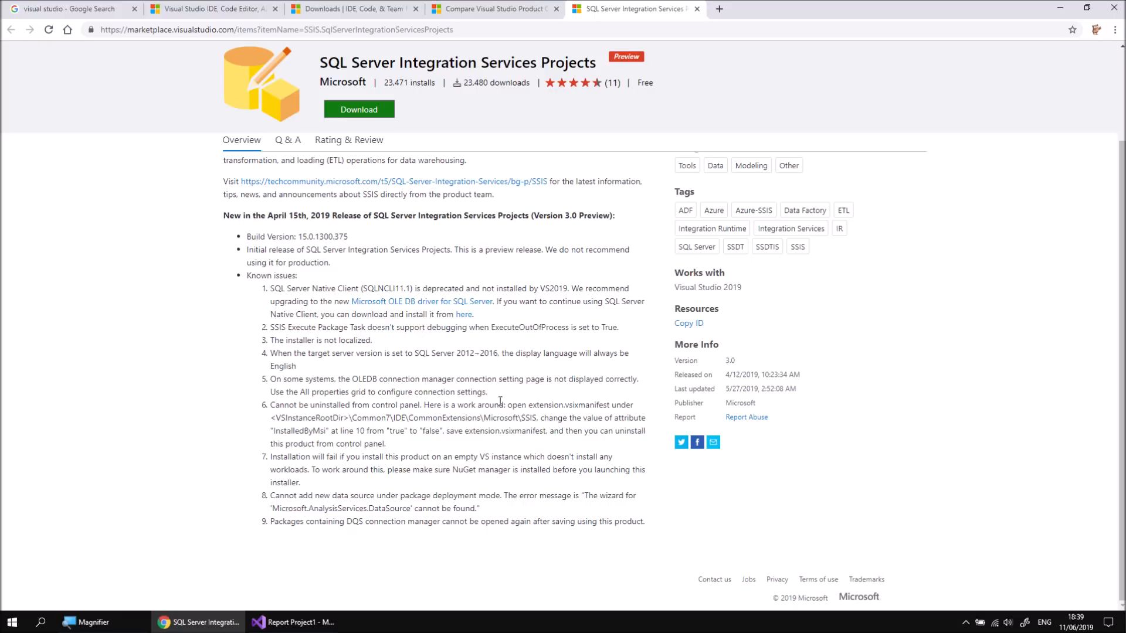
{"action": "scroll", "coordinate": [283, 448], "scroll_direction": "up", "scroll_amount": 5}
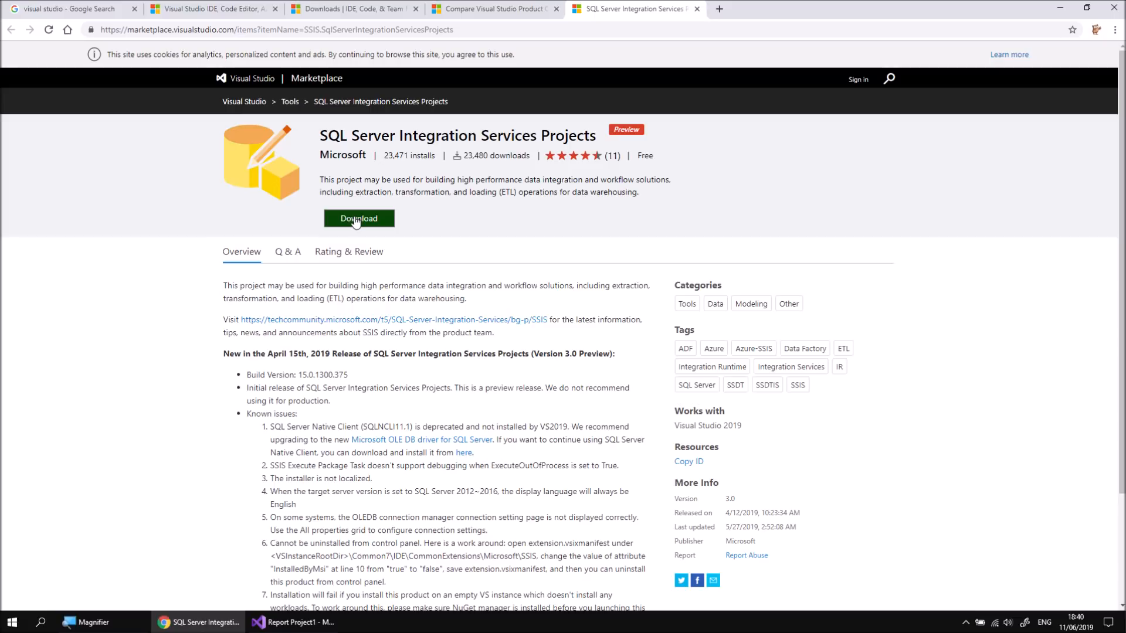
{"action": "left_click", "coordinate": [296, 626]}
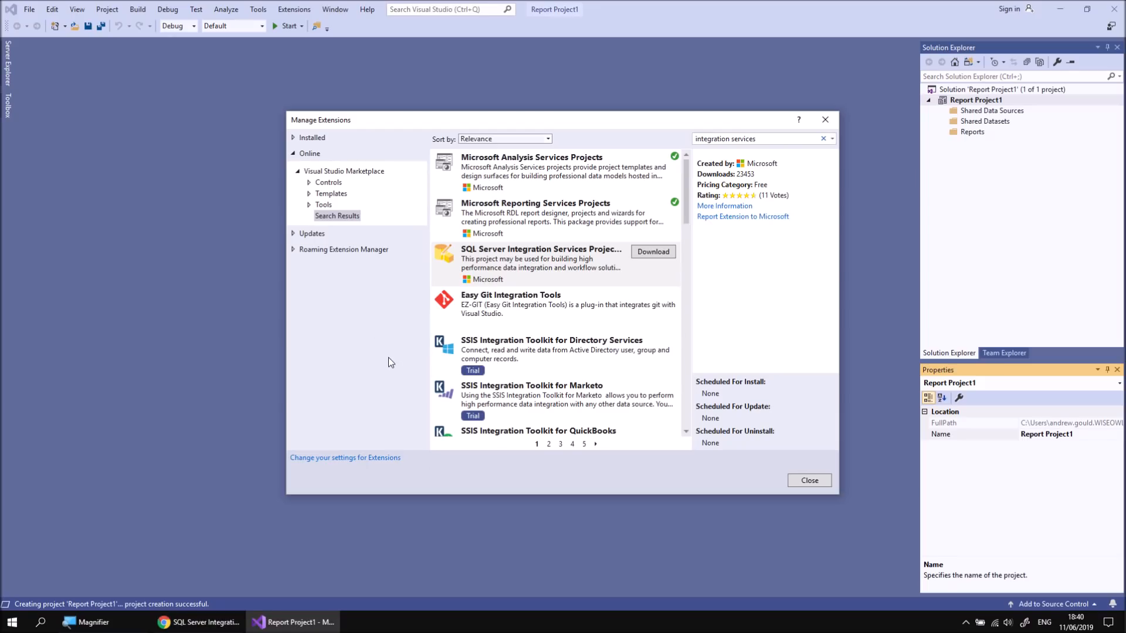
{"action": "left_click", "coordinate": [208, 625]}
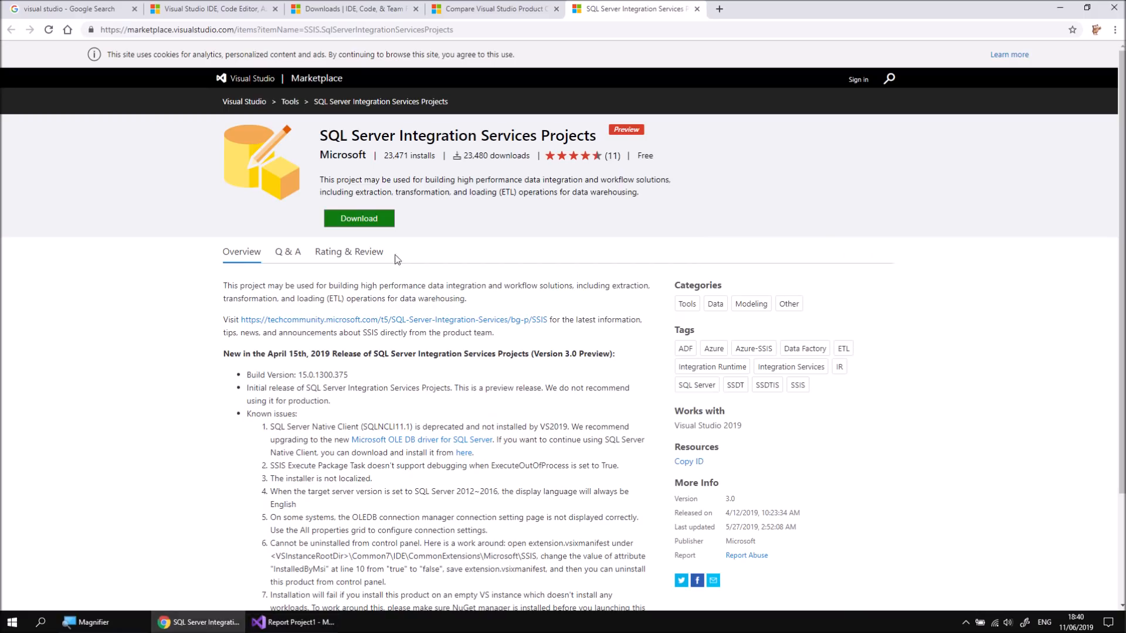
{"action": "left_click", "coordinate": [362, 222]}
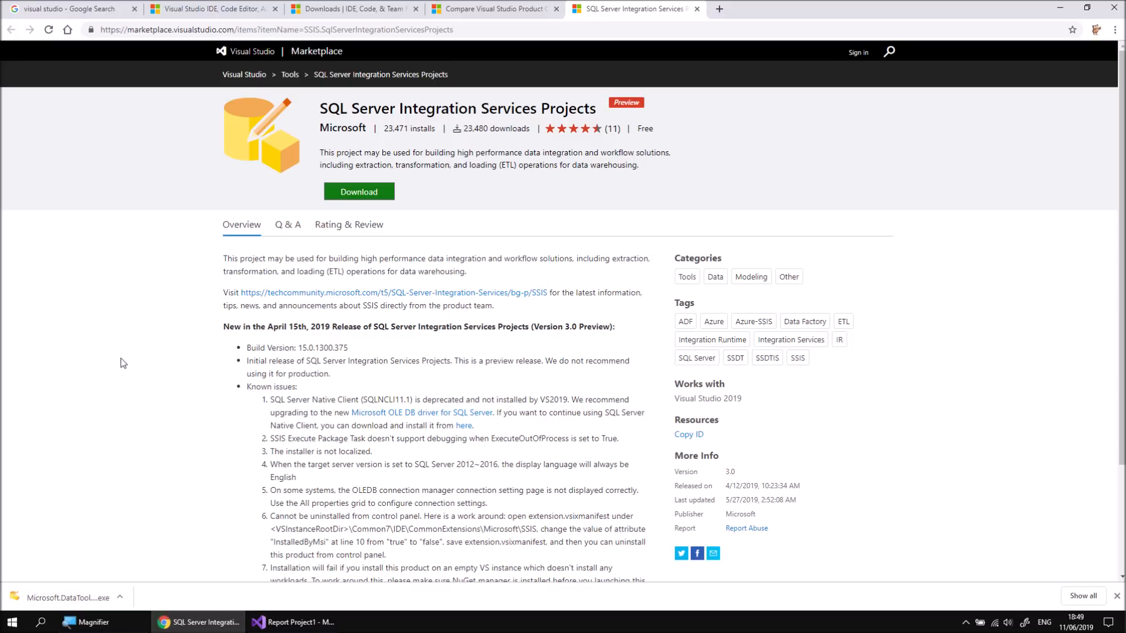
- Launch the downloaded Integration Services installer, switch back to Visual Studio and exit it after closing the extension manager
{"action": "left_click", "coordinate": [44, 599]}
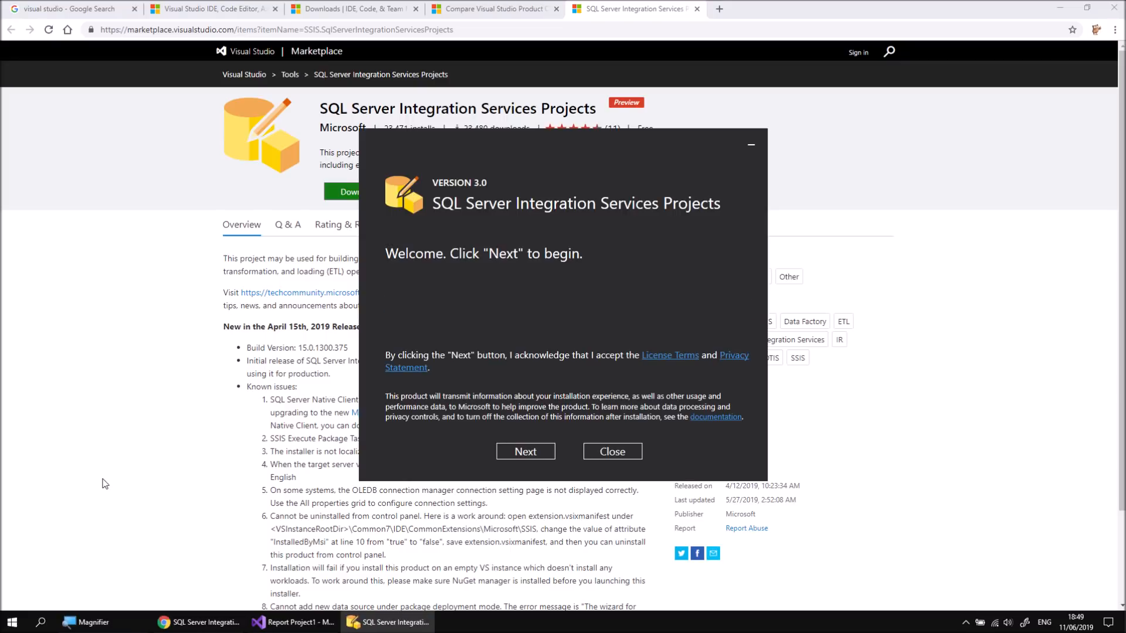
{"action": "left_click", "coordinate": [269, 621]}
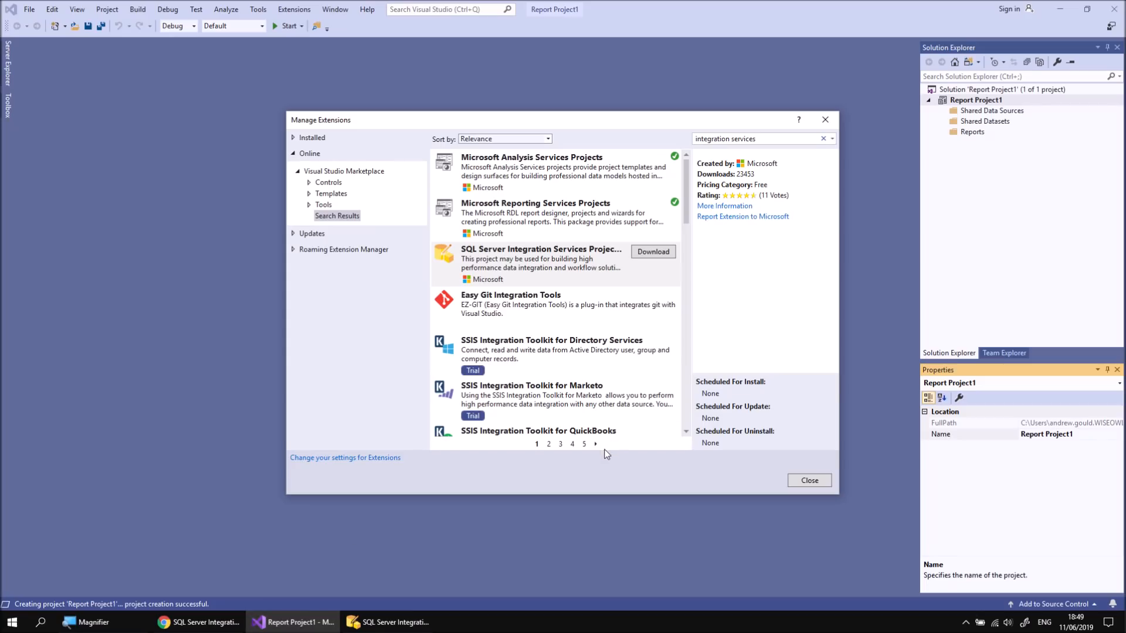
{"action": "left_click", "coordinate": [804, 481]}
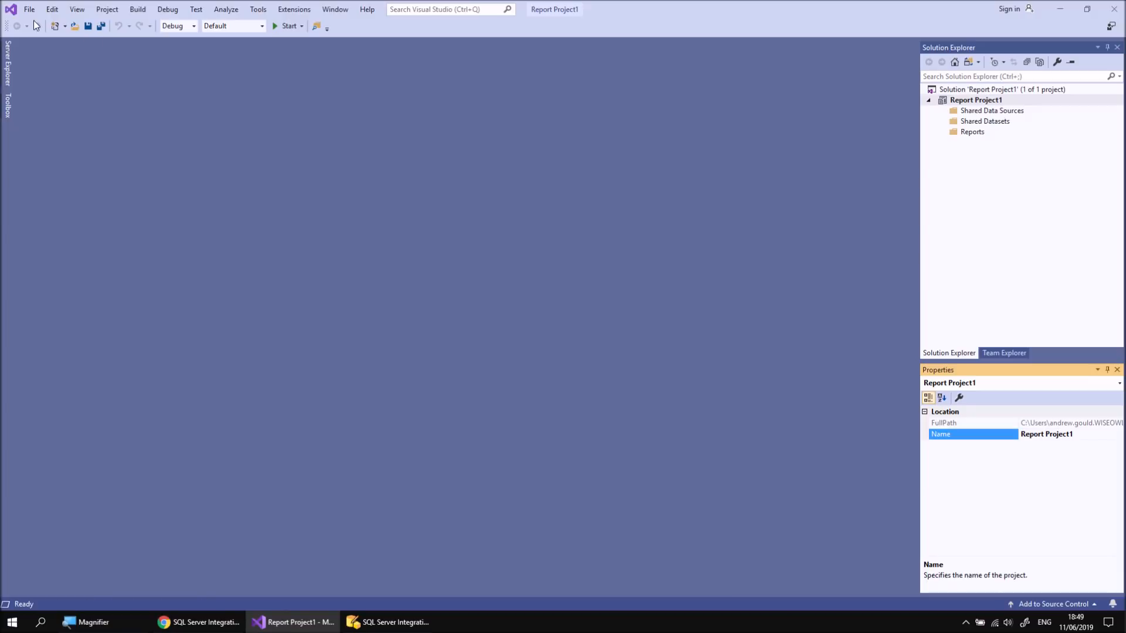
{"action": "left_click", "coordinate": [30, 10]}
{"action": "left_click", "coordinate": [46, 244]}
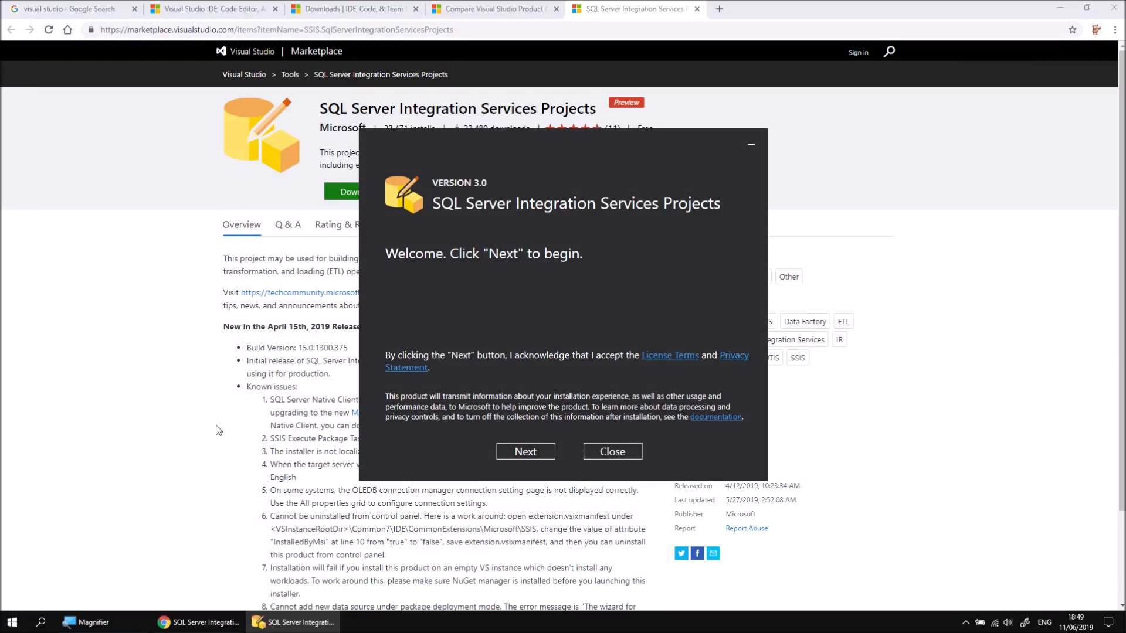
- Install SQL Server Integration Services Projects into Visual Studio Community 2019 and allow the installer to make changes to the device
{"action": "left_click", "coordinate": [518, 453]}
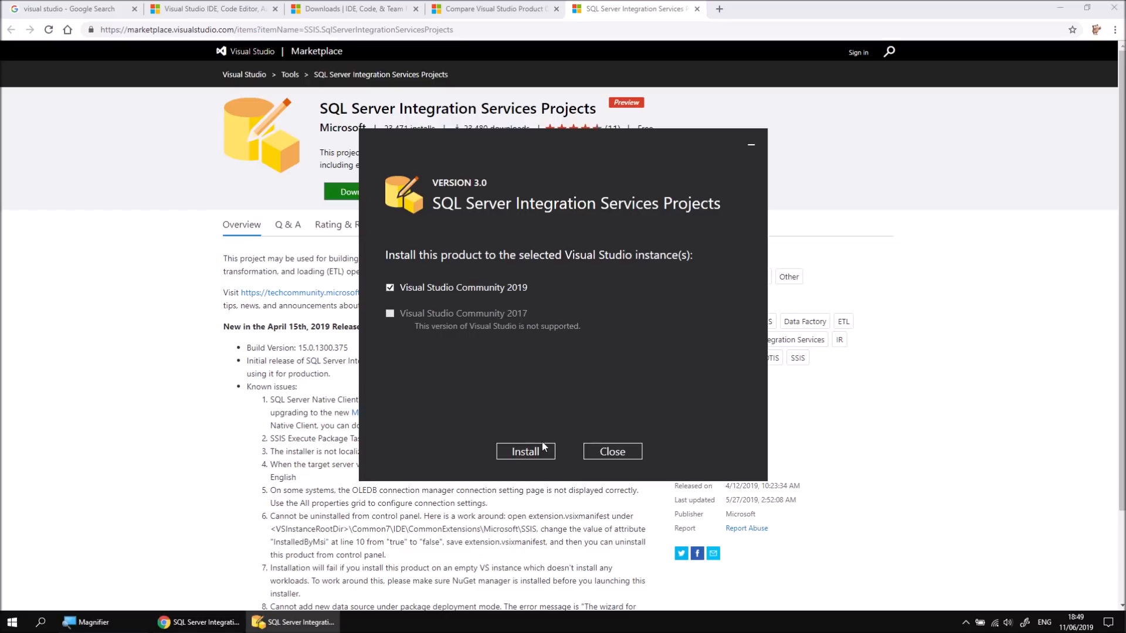
{"action": "left_click", "coordinate": [525, 452]}
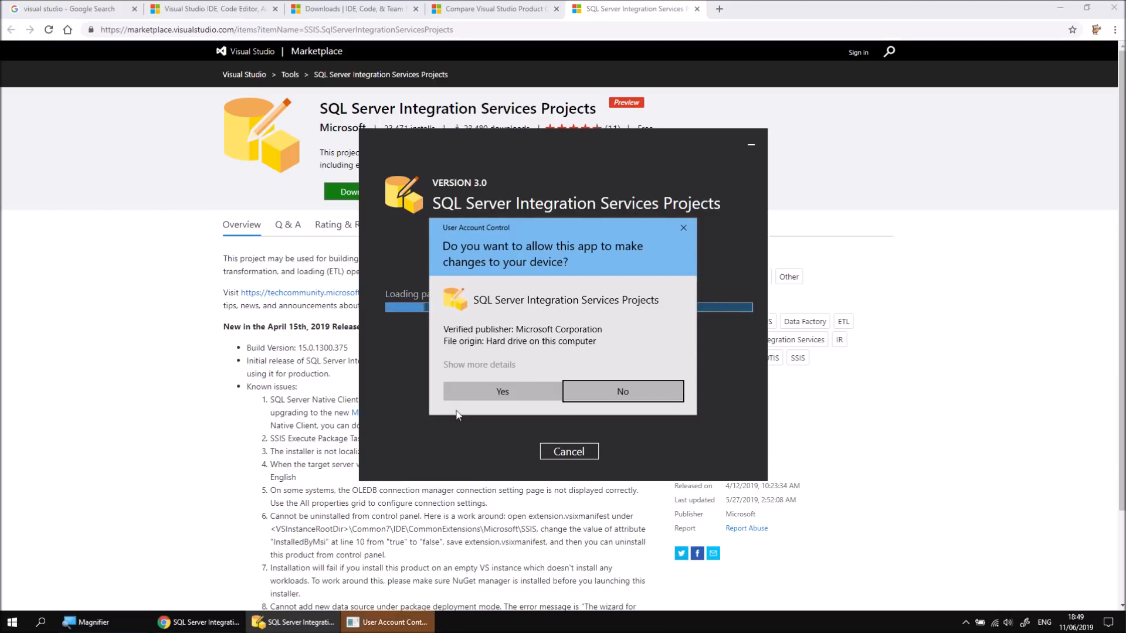
{"action": "left_click", "coordinate": [490, 389]}
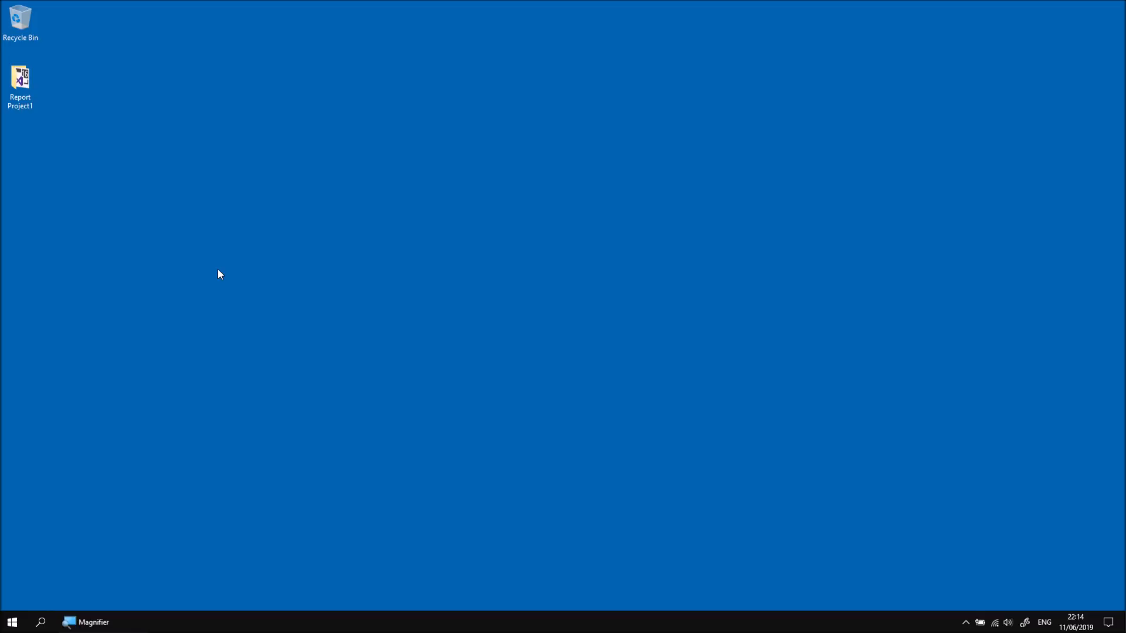
- Launch Visual Studio 2019 again from the Windows app list
{"action": "left_click", "coordinate": [12, 622]}
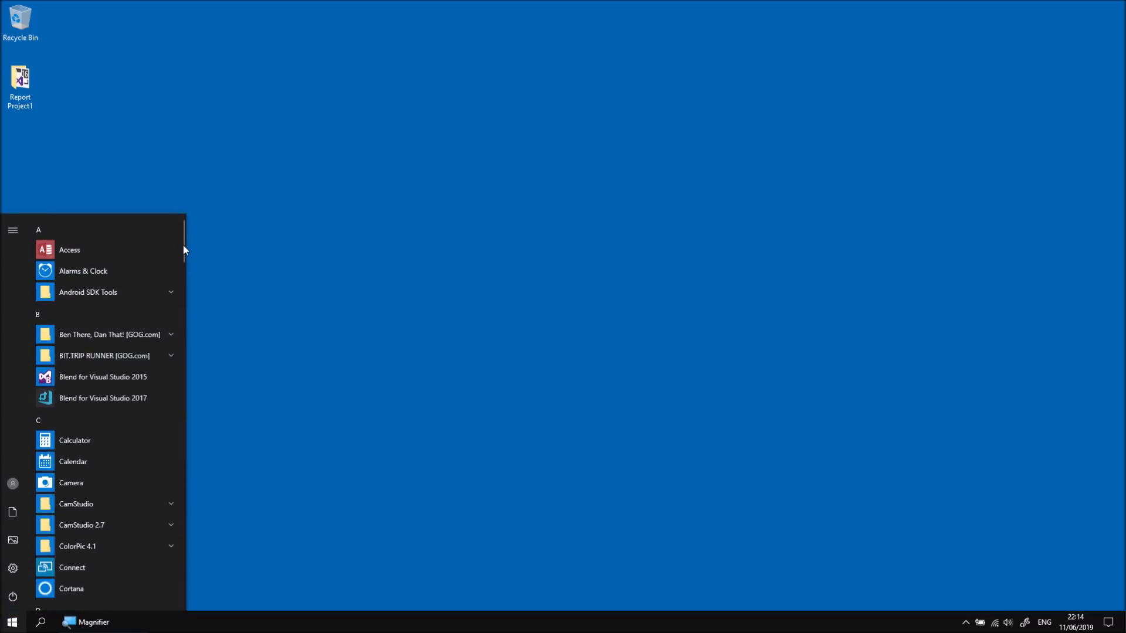
{"action": "left_click_drag", "start_coordinate": [185, 244], "coordinate": [160, 548]}
{"action": "left_click", "coordinate": [129, 403]}
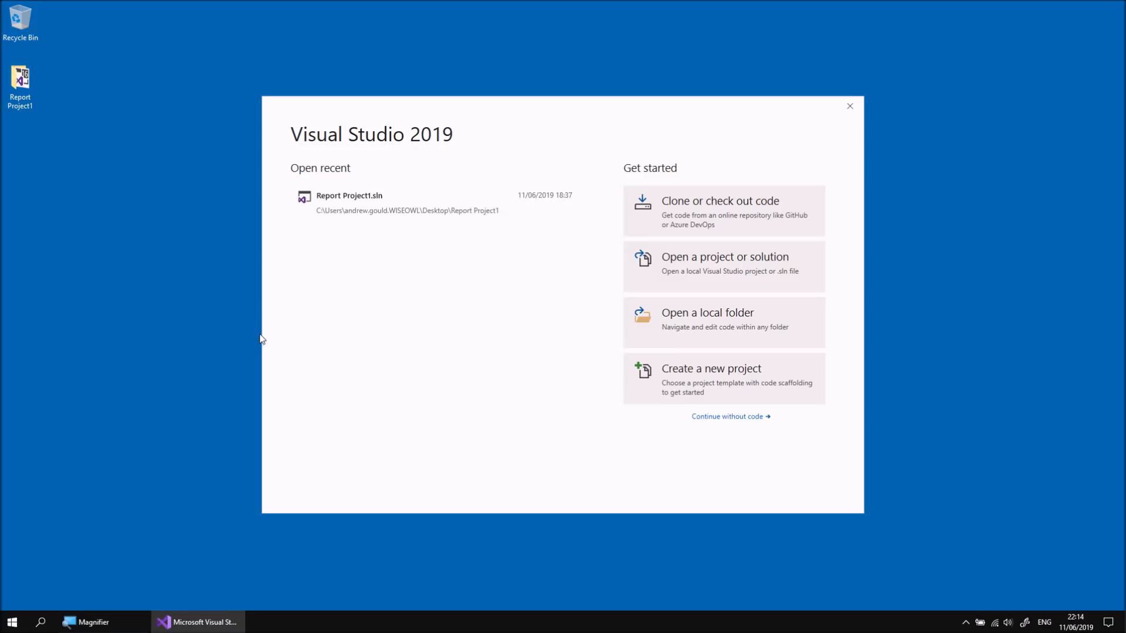
- Start a new project based on the first Integration Services Project template and continue to its configuration
{"action": "left_click", "coordinate": [694, 379]}
{"action": "left_click_drag", "start_coordinate": [828, 213], "coordinate": [836, 350]}
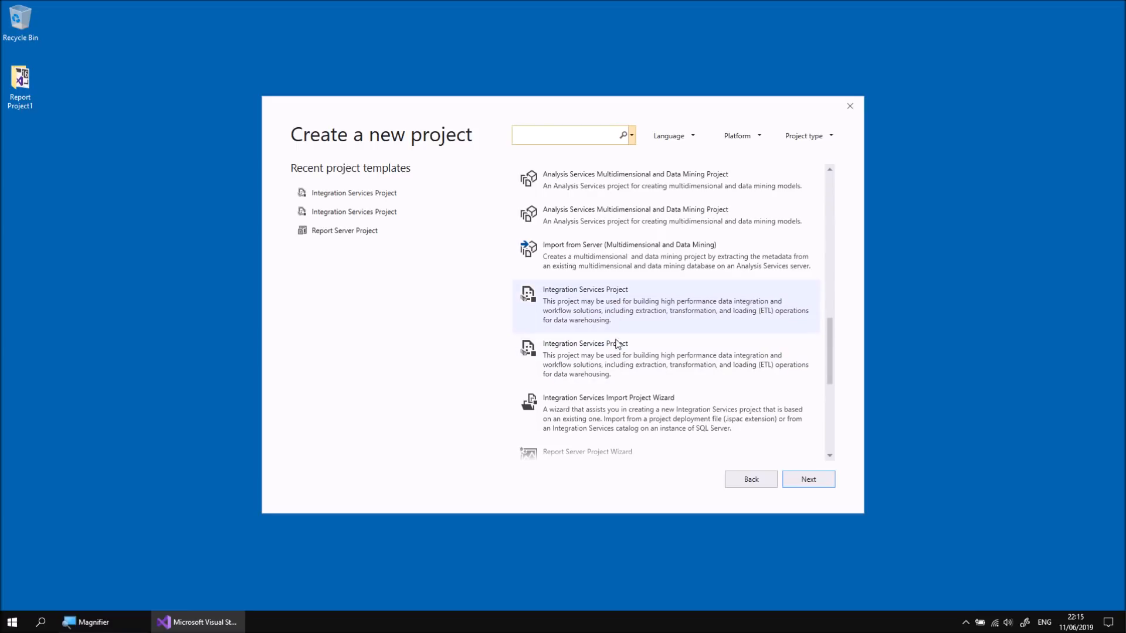
{"action": "left_click", "coordinate": [596, 305]}
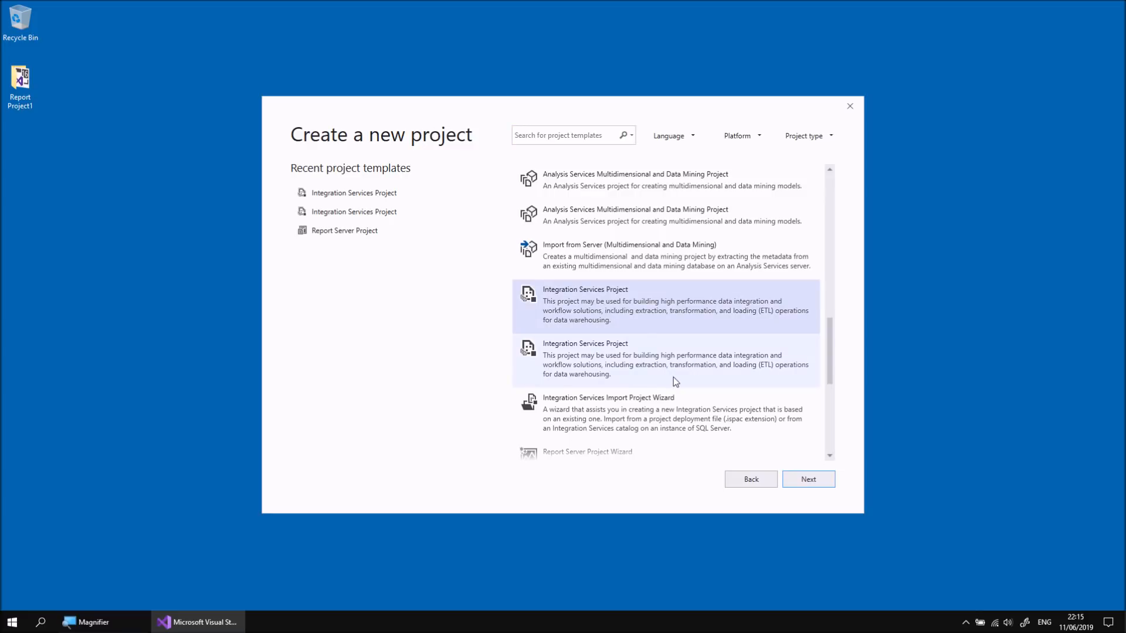
{"action": "left_click", "coordinate": [813, 479]}
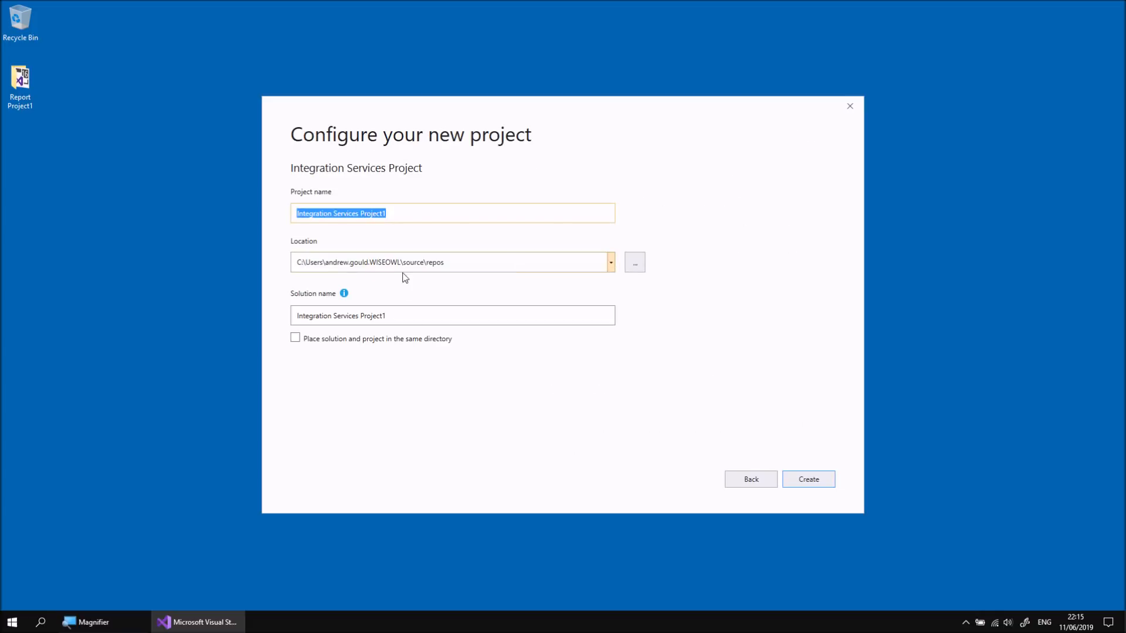
- Set the Integration Services project's location to the Desktop folder and create it with the default names
{"action": "left_click", "coordinate": [641, 268]}
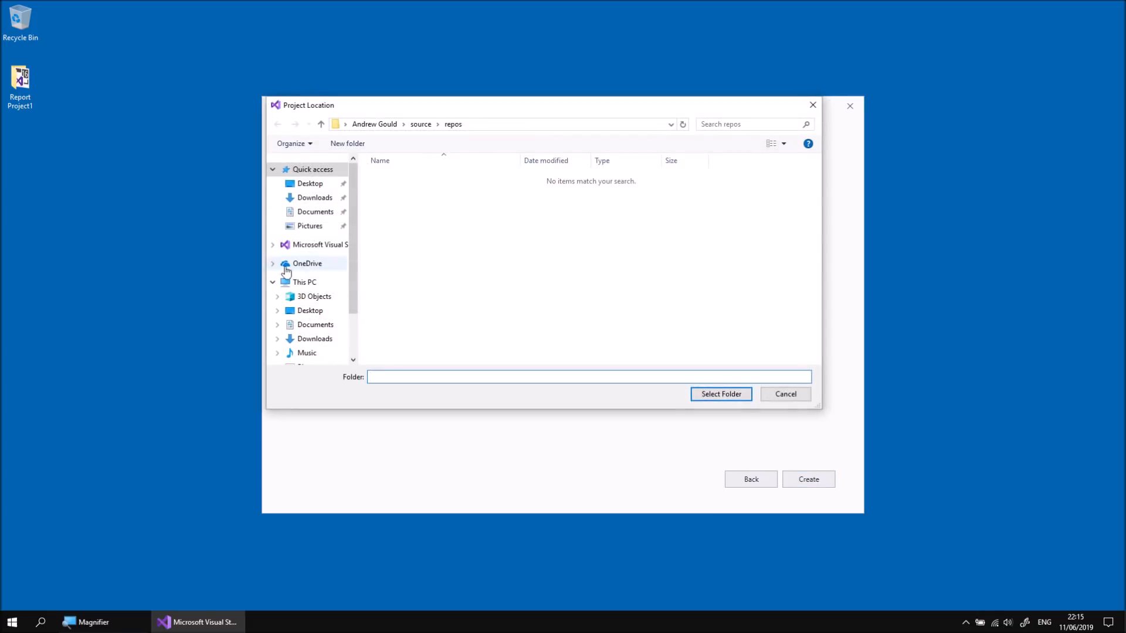
{"action": "left_click", "coordinate": [310, 311]}
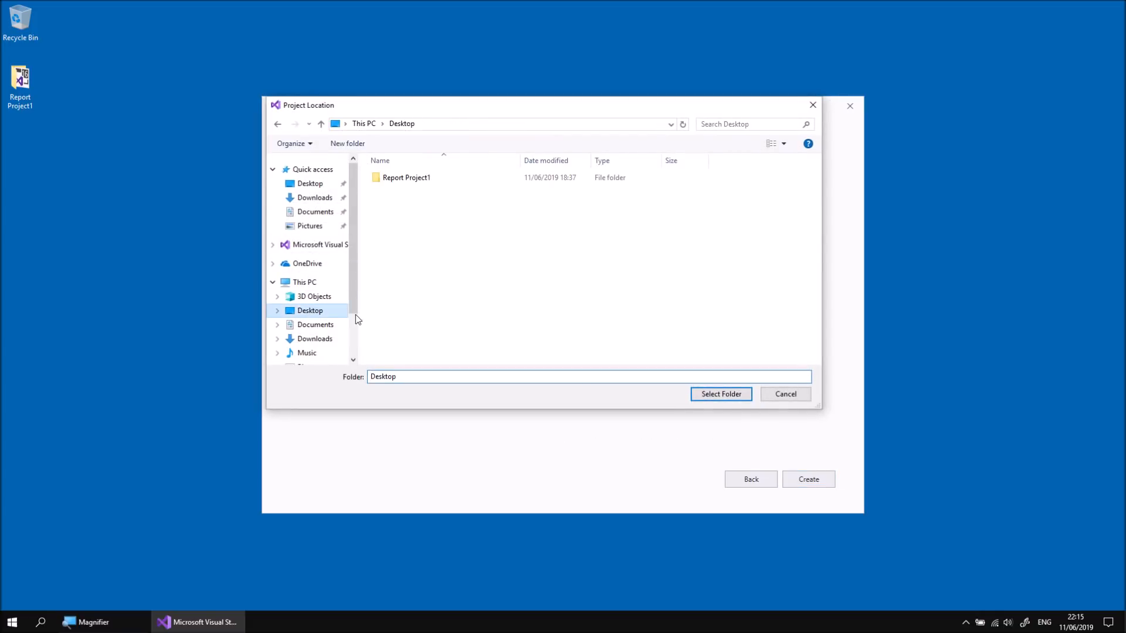
{"action": "left_click", "coordinate": [726, 398]}
{"action": "left_click", "coordinate": [817, 482]}
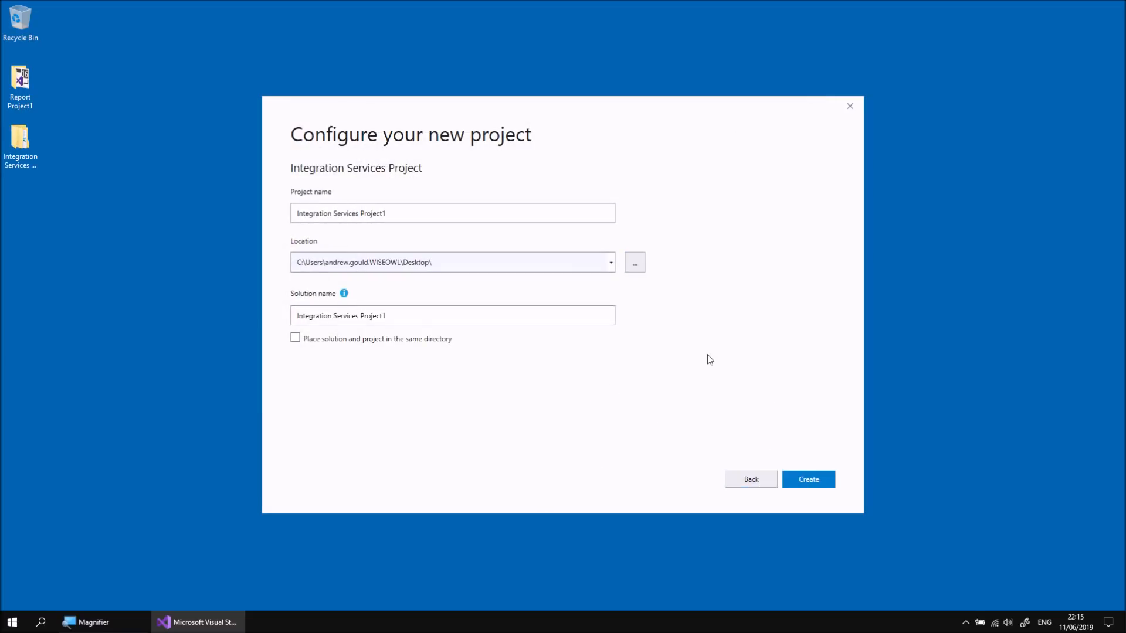